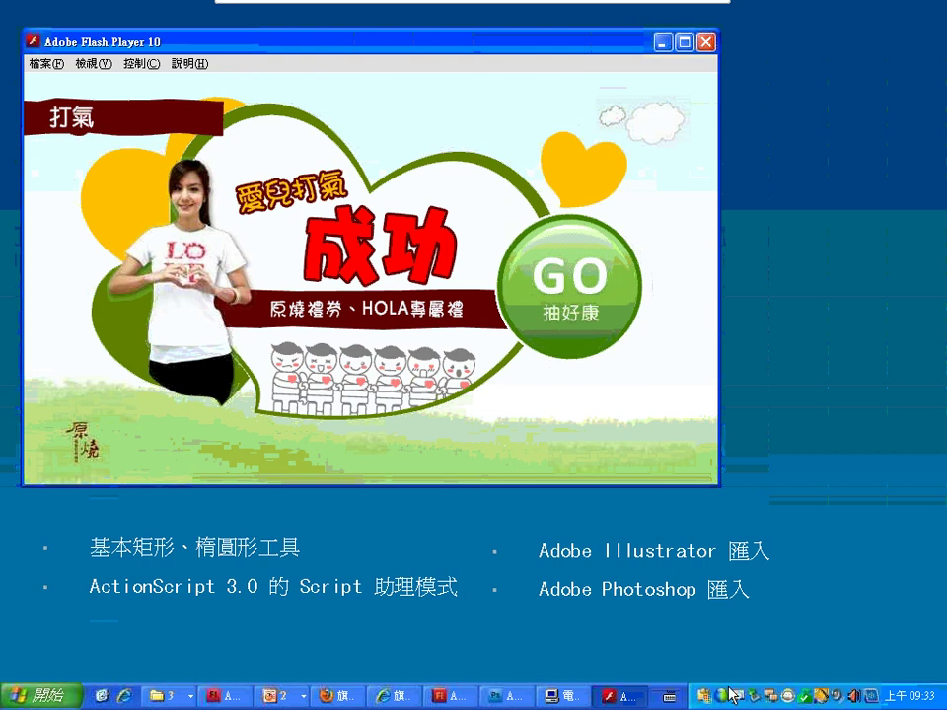
Step: Raise the main system volume in the Windows volume mixer and close the mixer
left_click(836, 702)
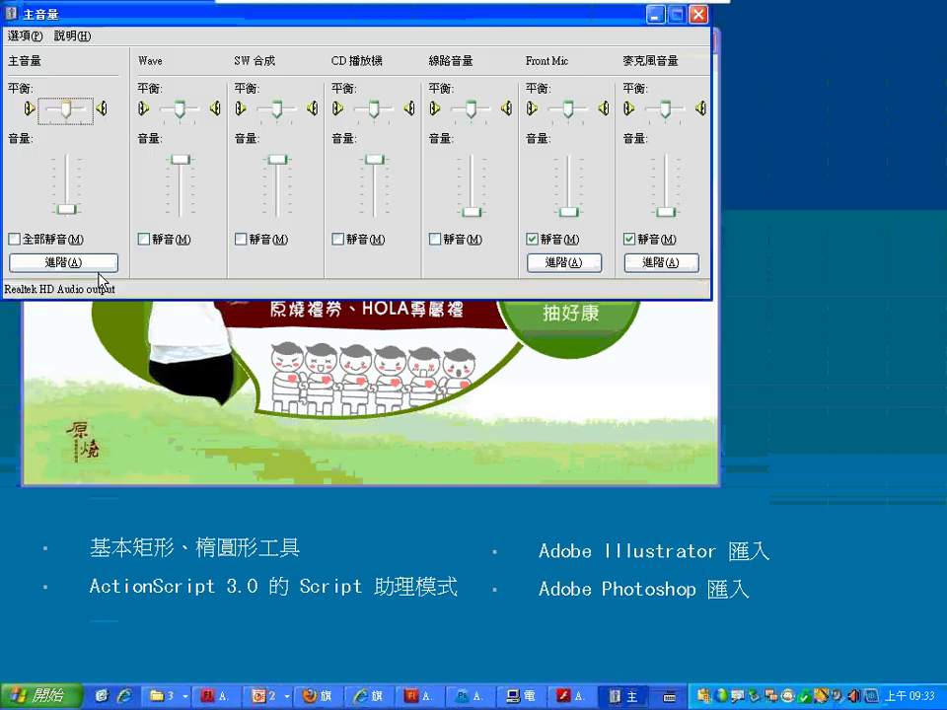
left_click_drag(65, 207, 67, 176)
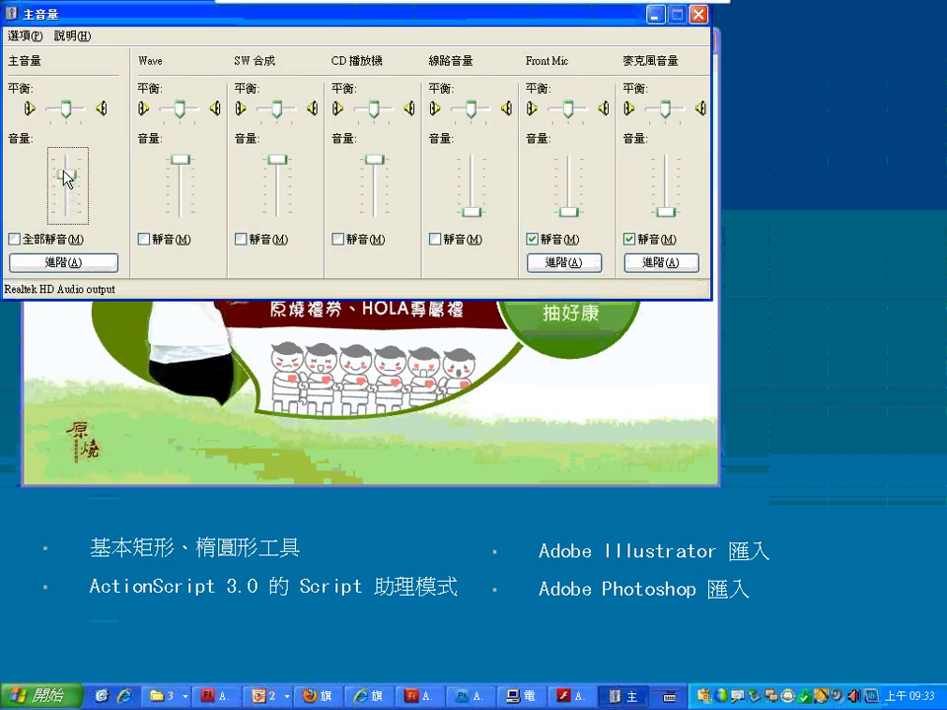
left_click(698, 14)
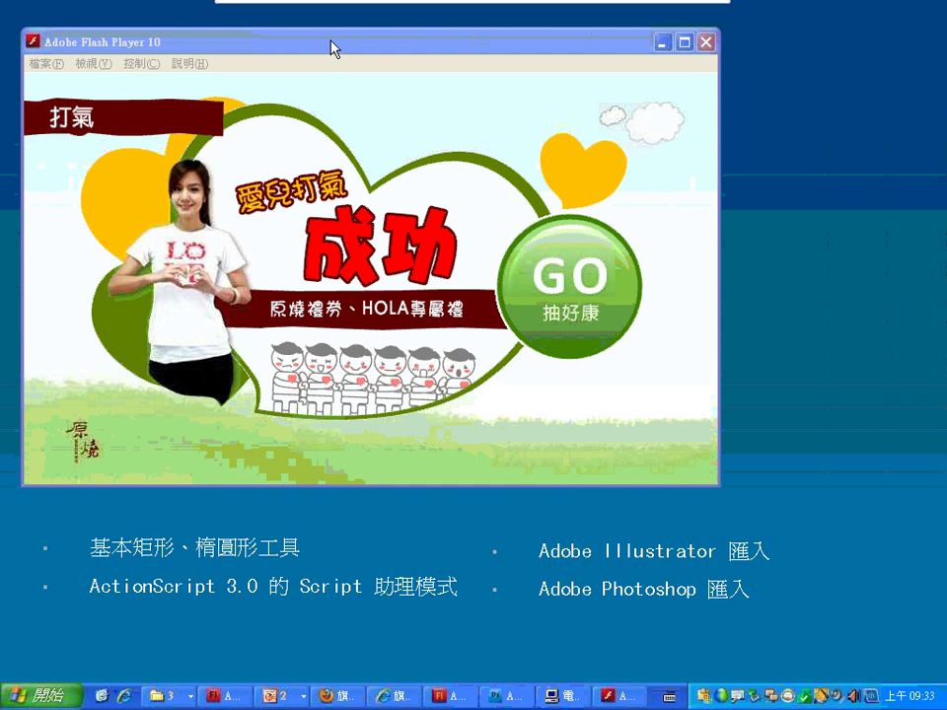
Step: Move the Flash Player movie window down, close it, and switch to the Flash authoring program
left_click_drag(332, 42, 349, 89)
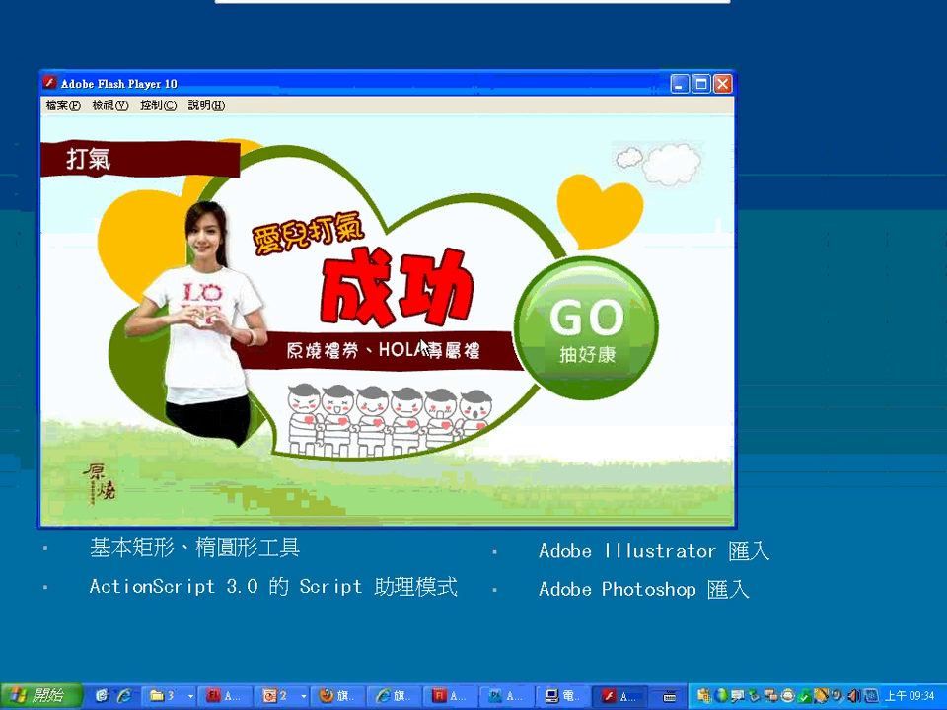
left_click(723, 85)
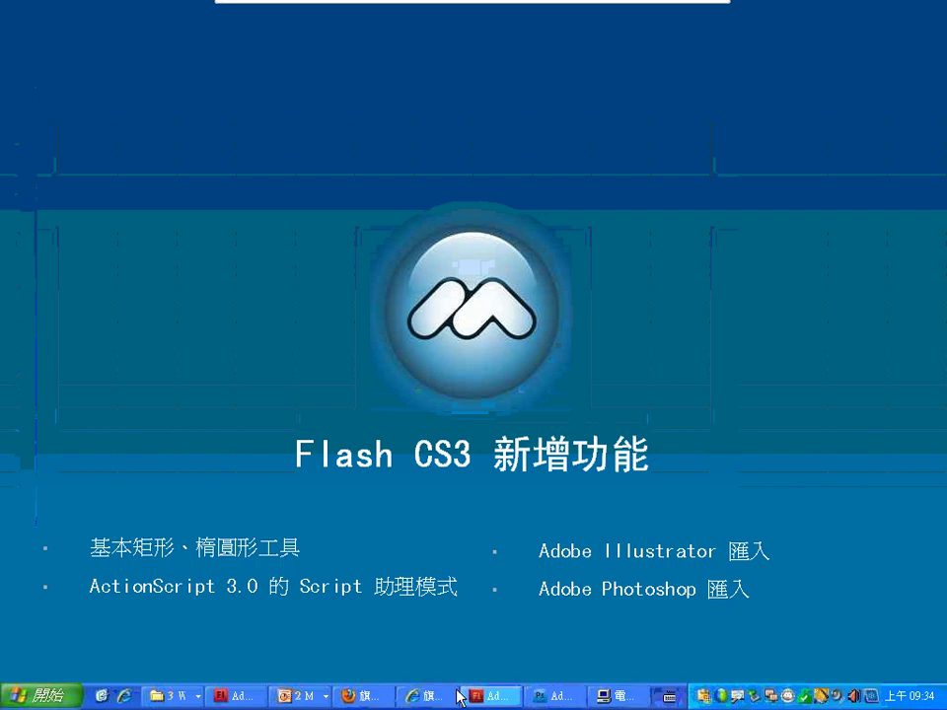
left_click(259, 696)
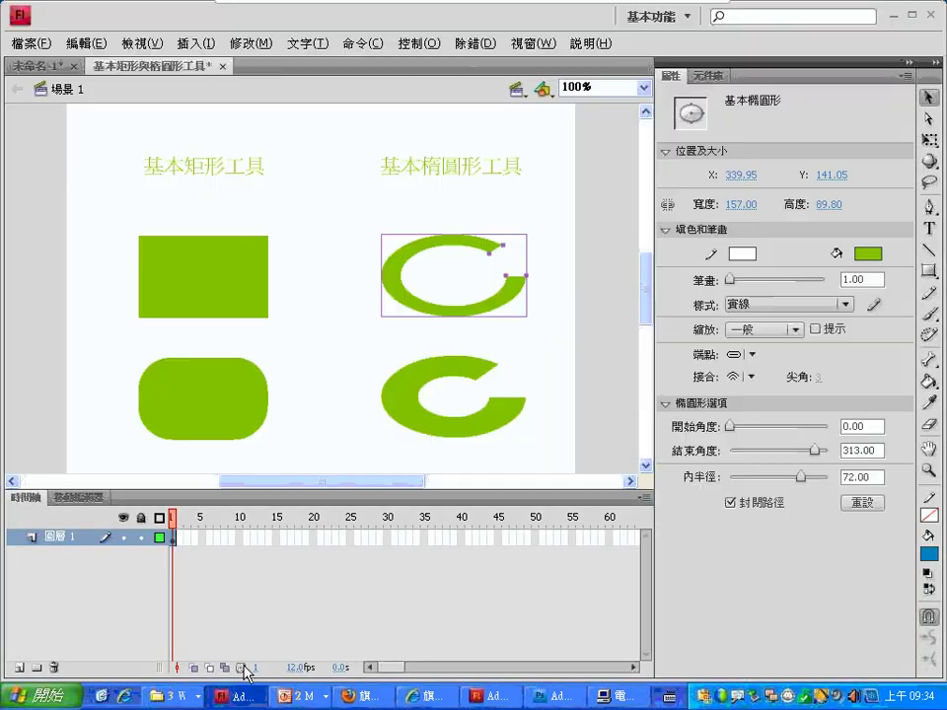
Step: Create a new Flash document using ActionScript 3.0
left_click(24, 48)
left_click(40, 63)
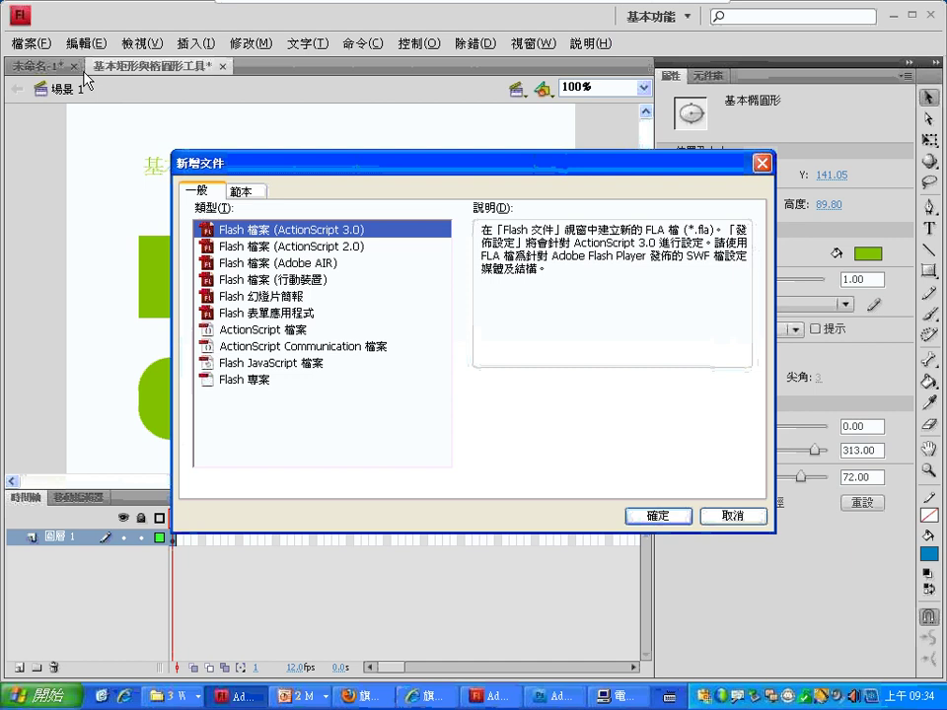
left_click(343, 248)
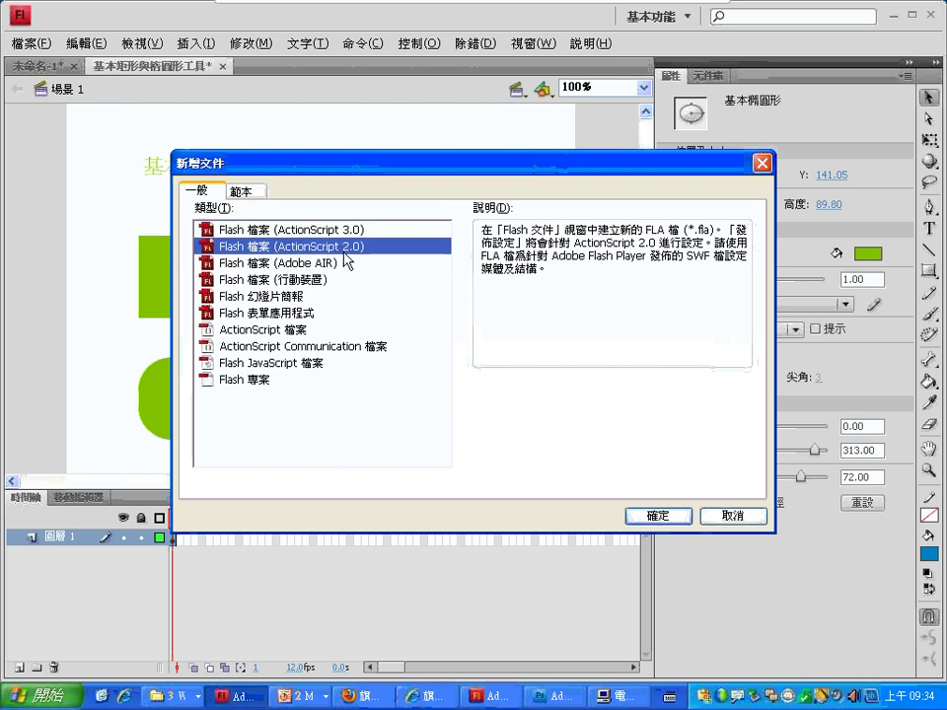
left_click(362, 231)
left_click(651, 517)
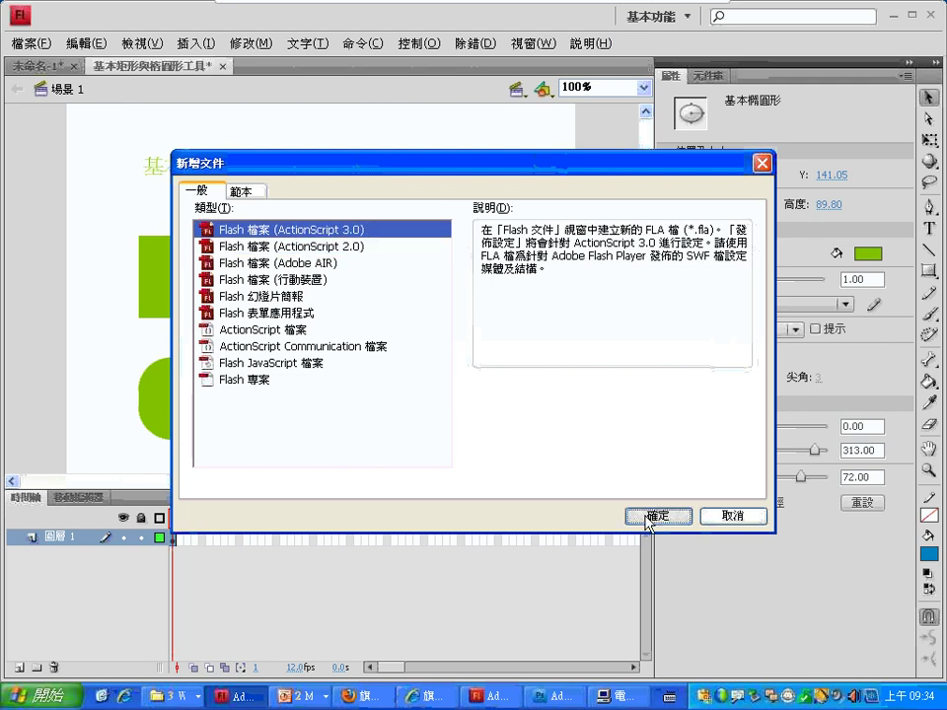
Step: Start importing a file to the stage of the new document
left_click(31, 44)
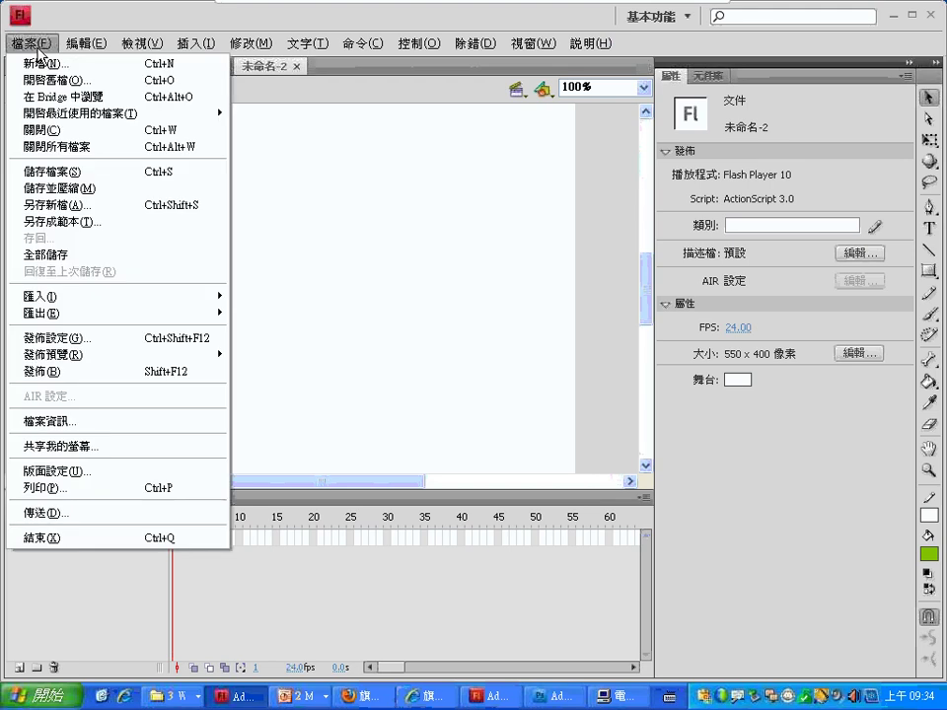
mouse_move(95, 301)
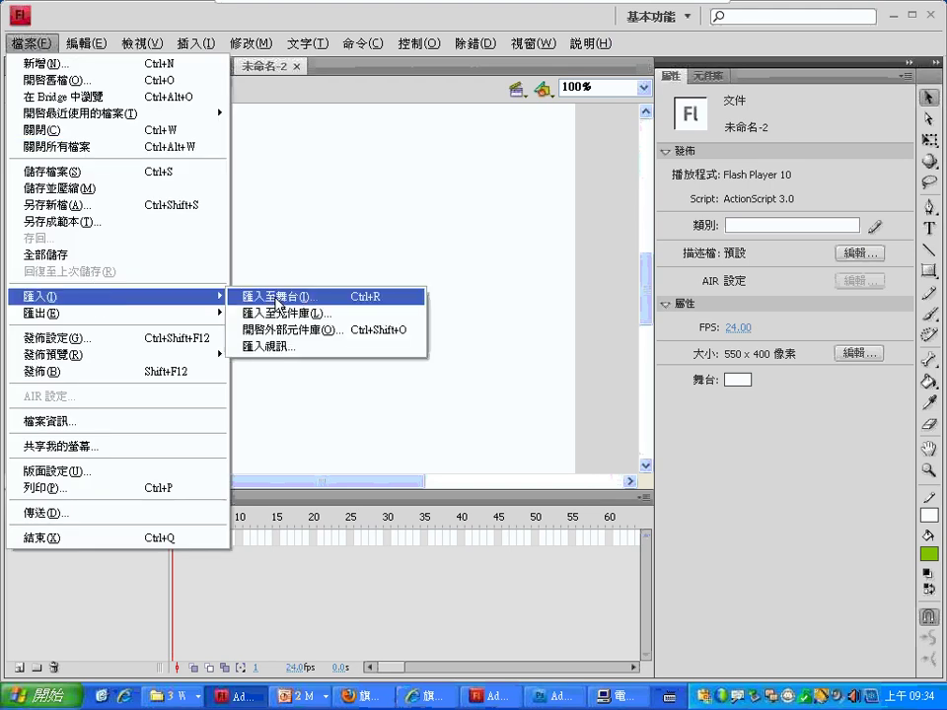
left_click(259, 300)
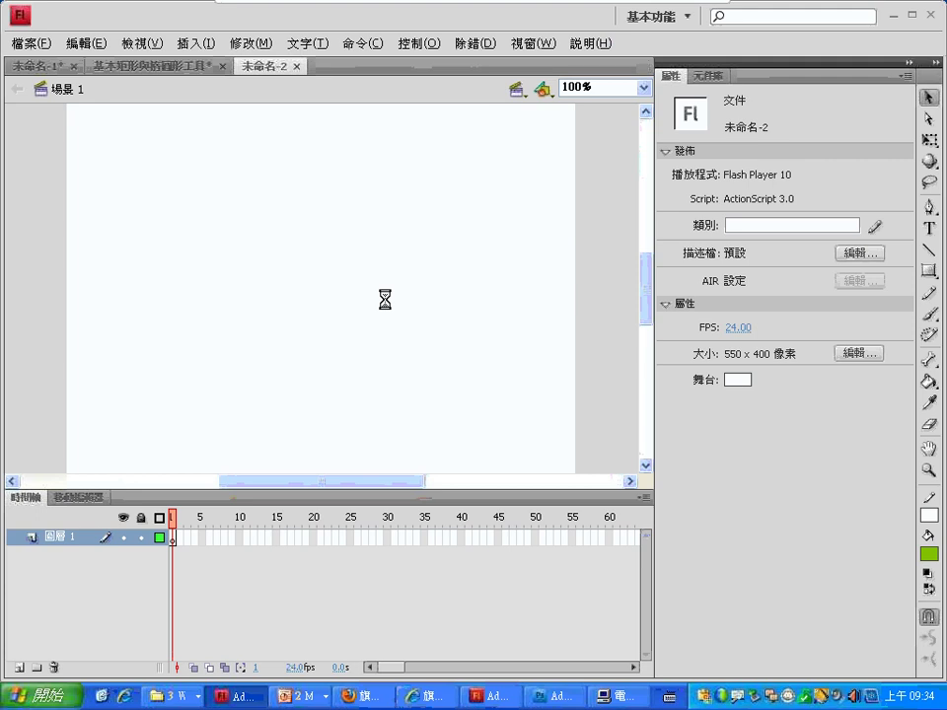
Step: Switch to Photoshop and examine the BG and 1.衣 layer groups of 原燒打氣畫面檔案.psd by expanding them and toggling their visibility
left_click(552, 697)
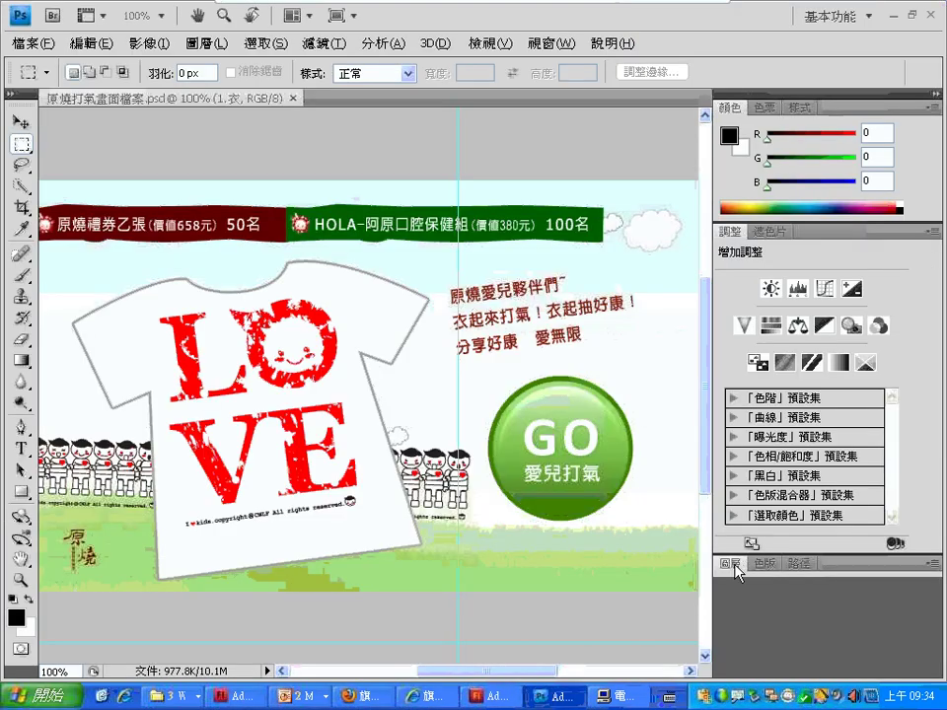
left_click(731, 564)
left_click(784, 345)
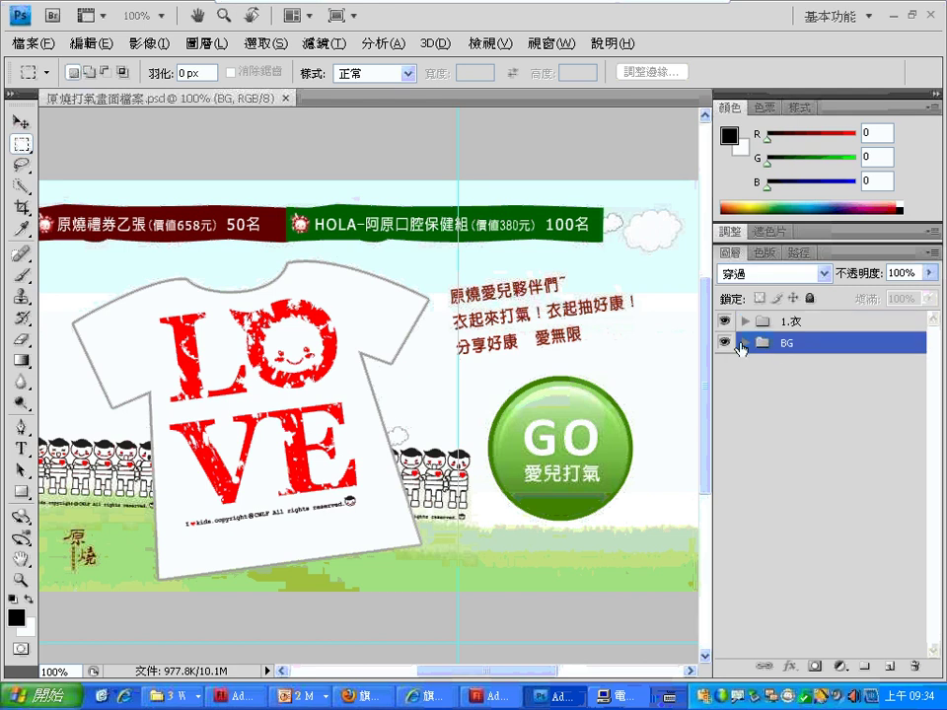
left_click(745, 343)
left_click(724, 342)
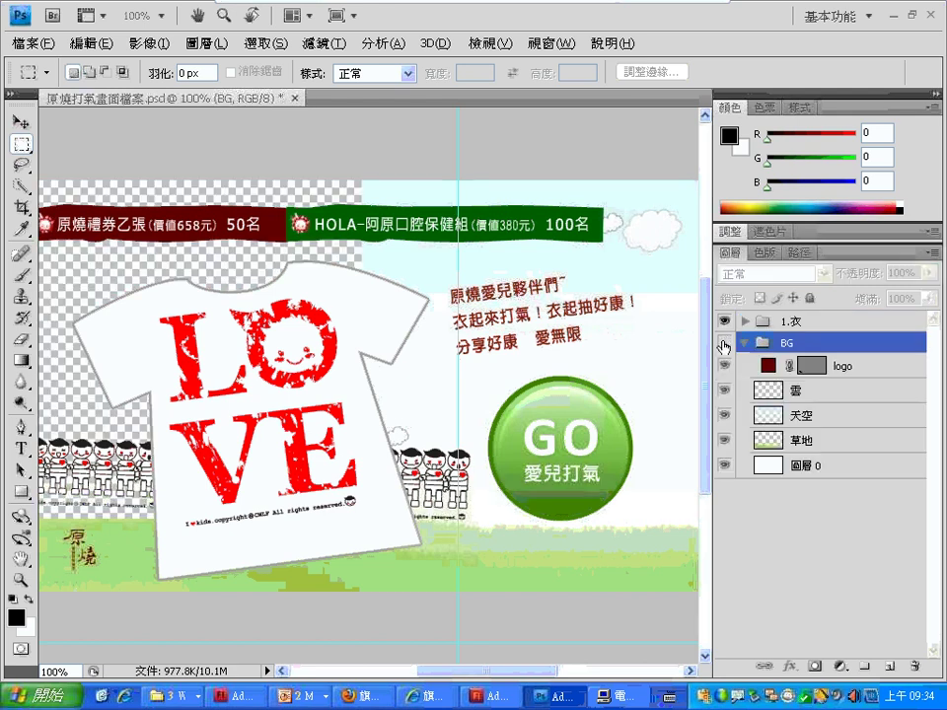
left_click(724, 342)
left_click(743, 322)
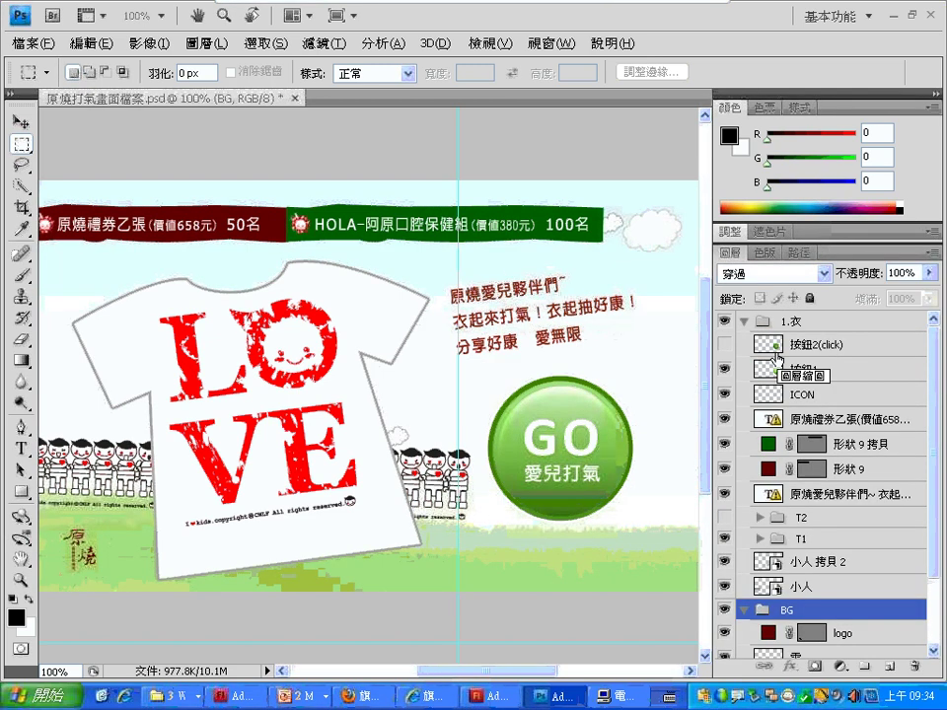
left_click(725, 322)
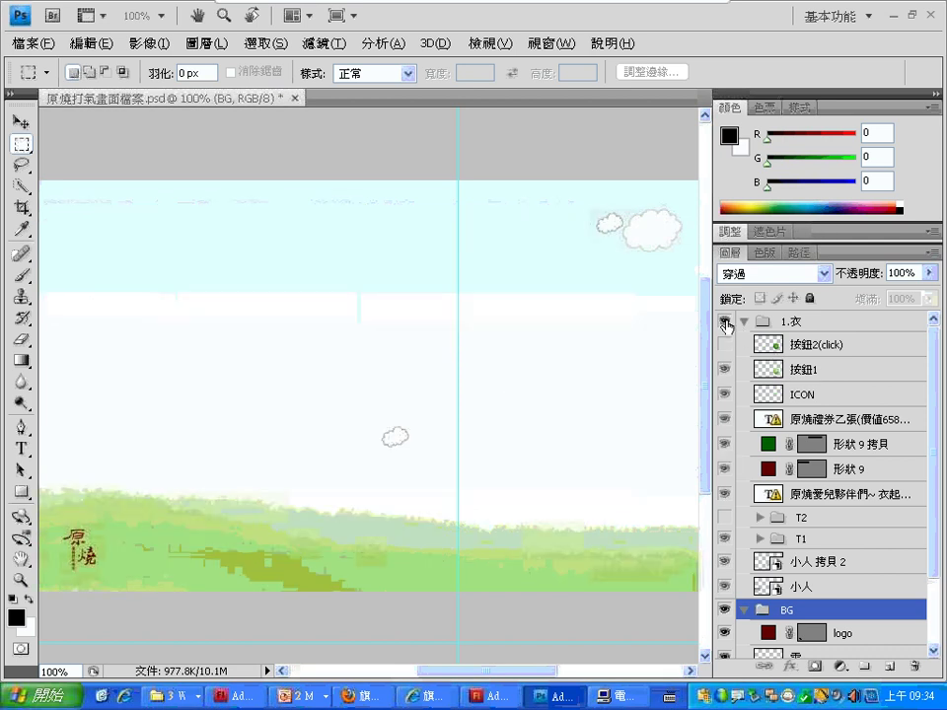
left_click(724, 323)
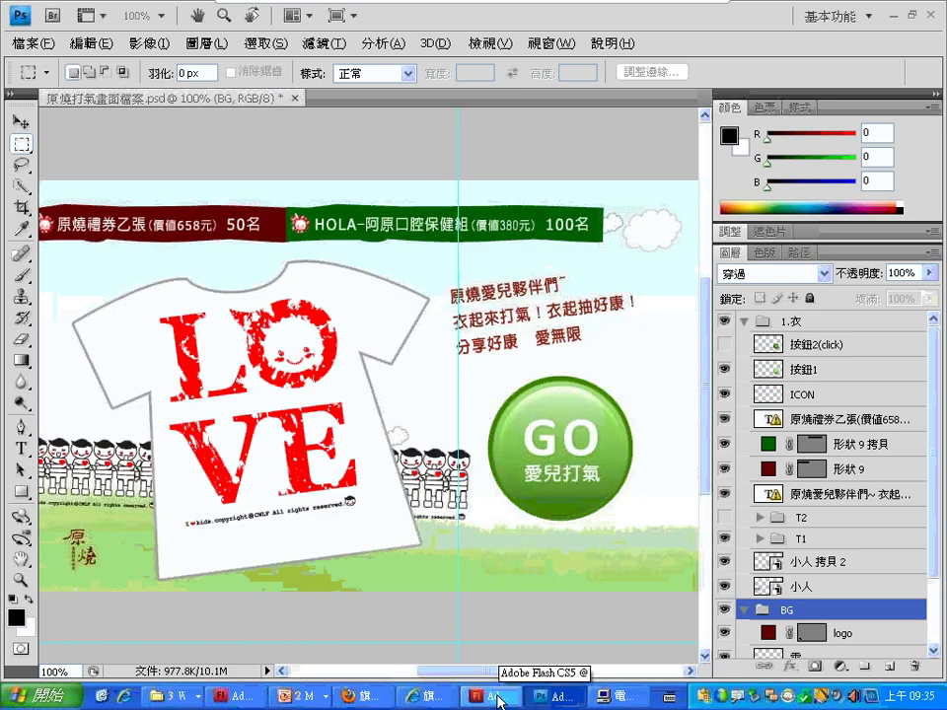
Step: Return to Flash and browse to My Computer (我的電腦) for the file to import
left_click(248, 700)
left_click(49, 244)
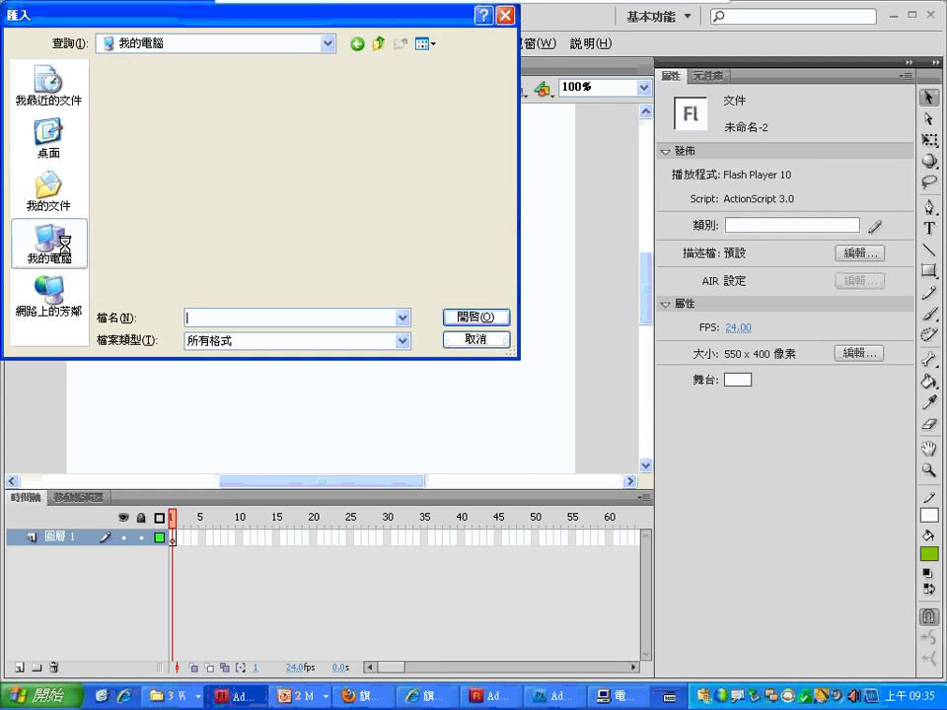
double_click(125, 115)
left_click(135, 99)
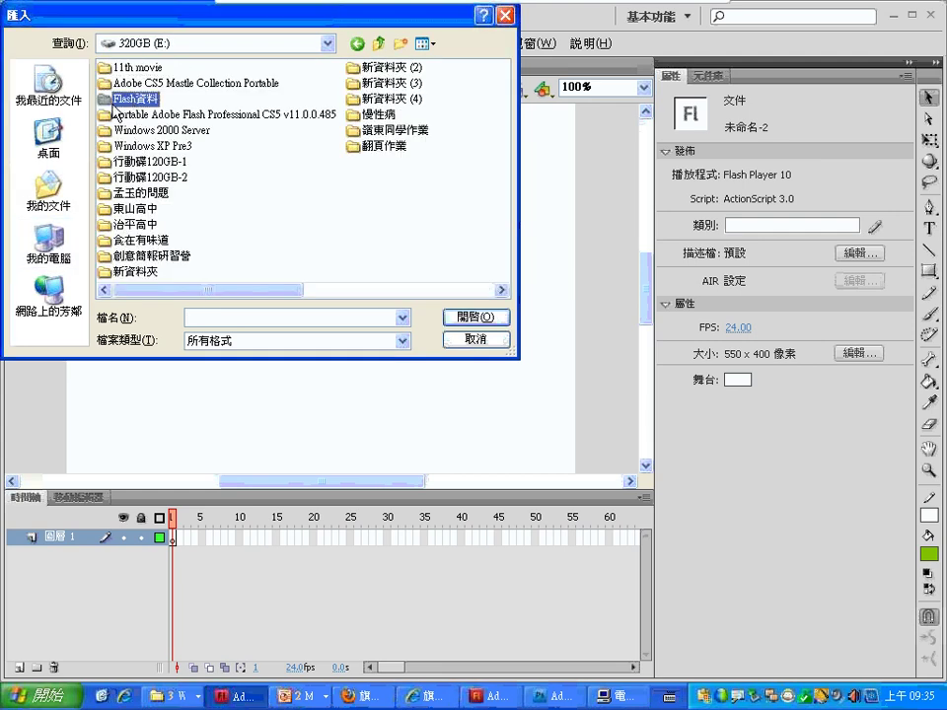
key("BackSpace")
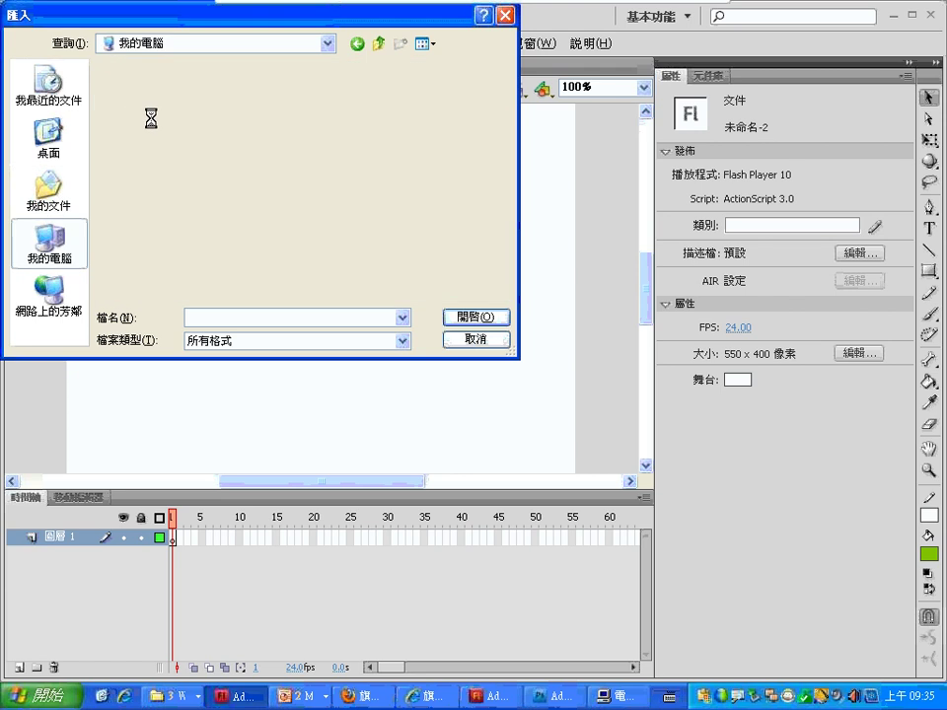
Step: Open 原燒打氣畫面檔案 for import from the Flash CS3新功能相關檔案 folder inside Flash CS4研習資料 on drive D
double_click(143, 99)
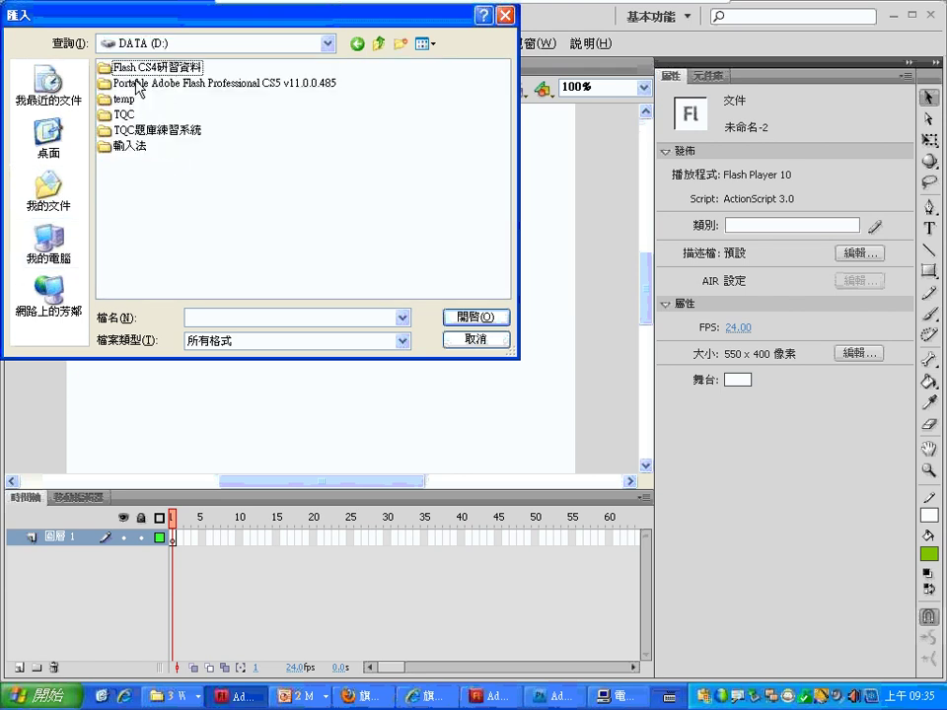
left_click(139, 71)
double_click(139, 71)
double_click(139, 83)
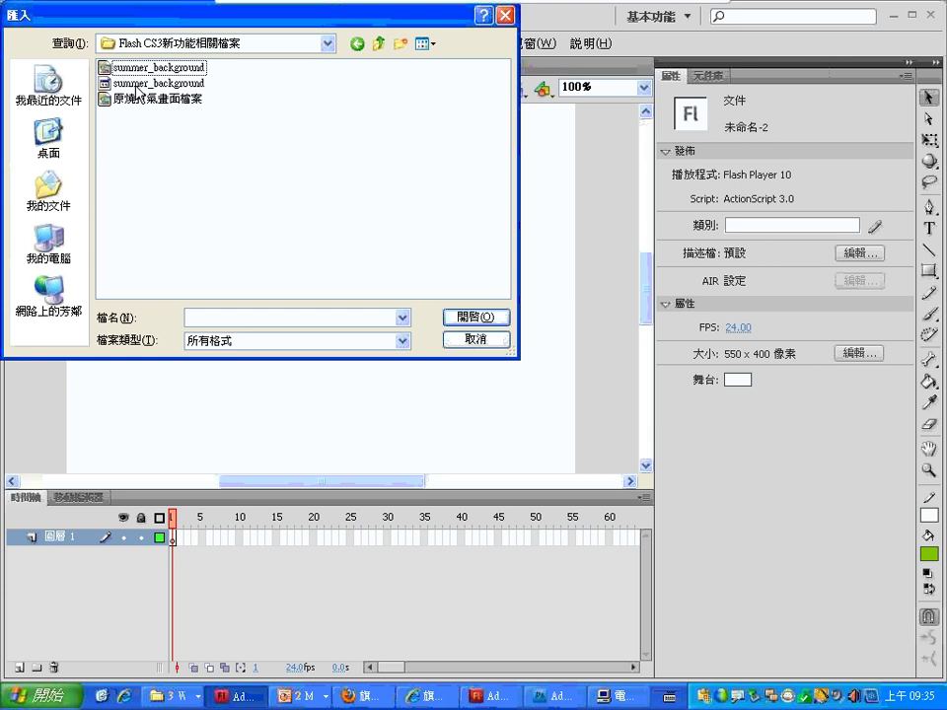
left_click(142, 99)
left_click(476, 316)
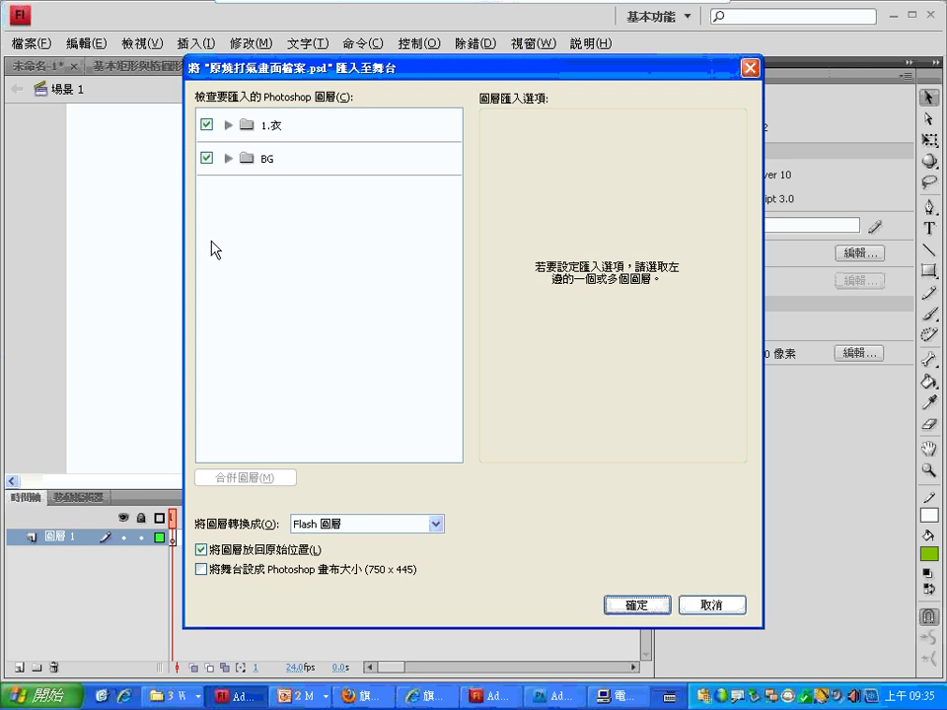
Step: Import the PSD as Flash layers at their original positions, with the stage set to the Photoshop canvas size of 750 x 445
left_click(436, 524)
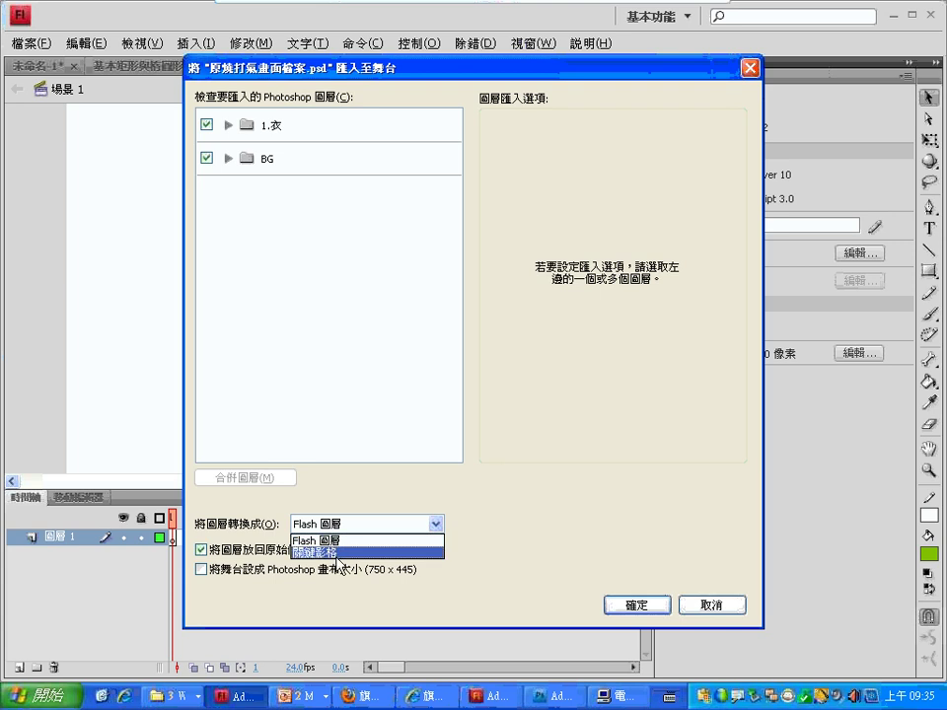
left_click(255, 550)
left_click(202, 569)
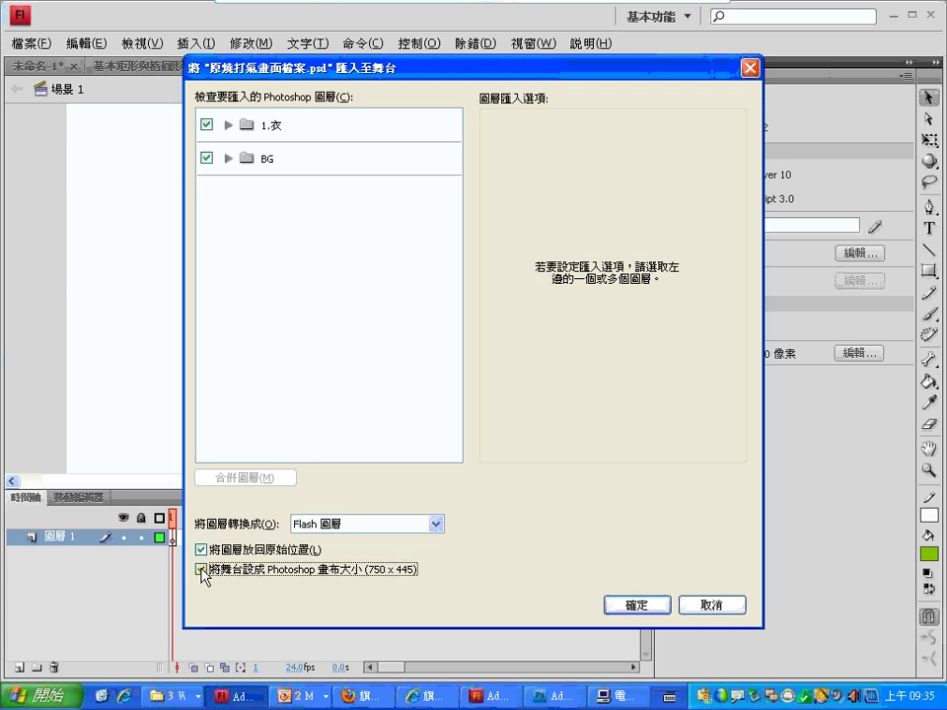
left_click(631, 606)
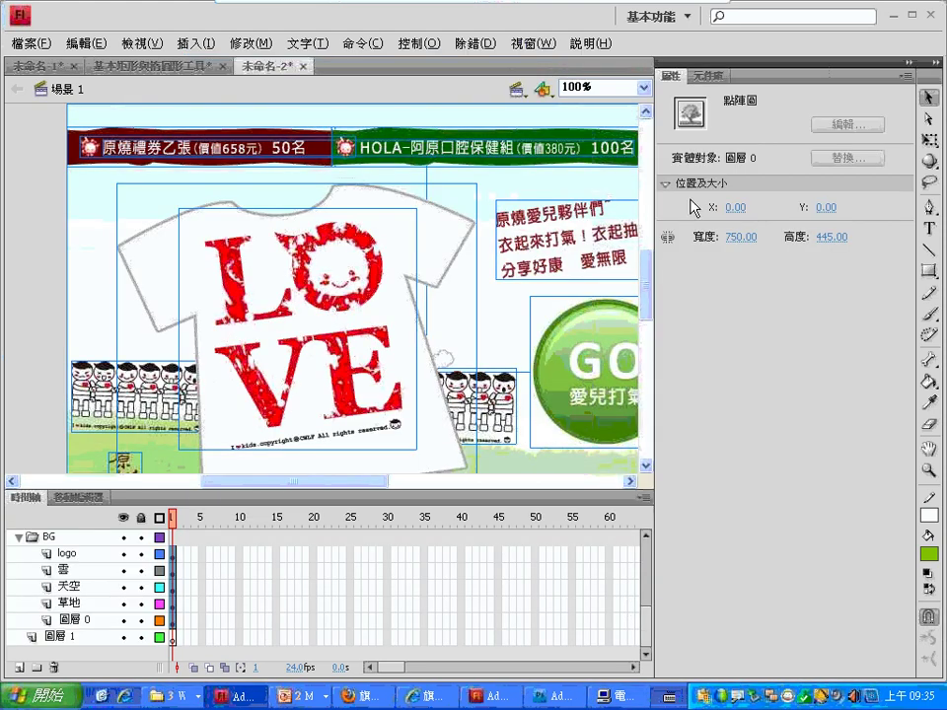
Step: Show the document's library and expand the imported 原燒打氣畫面檔案.psd assets folder
left_click(708, 76)
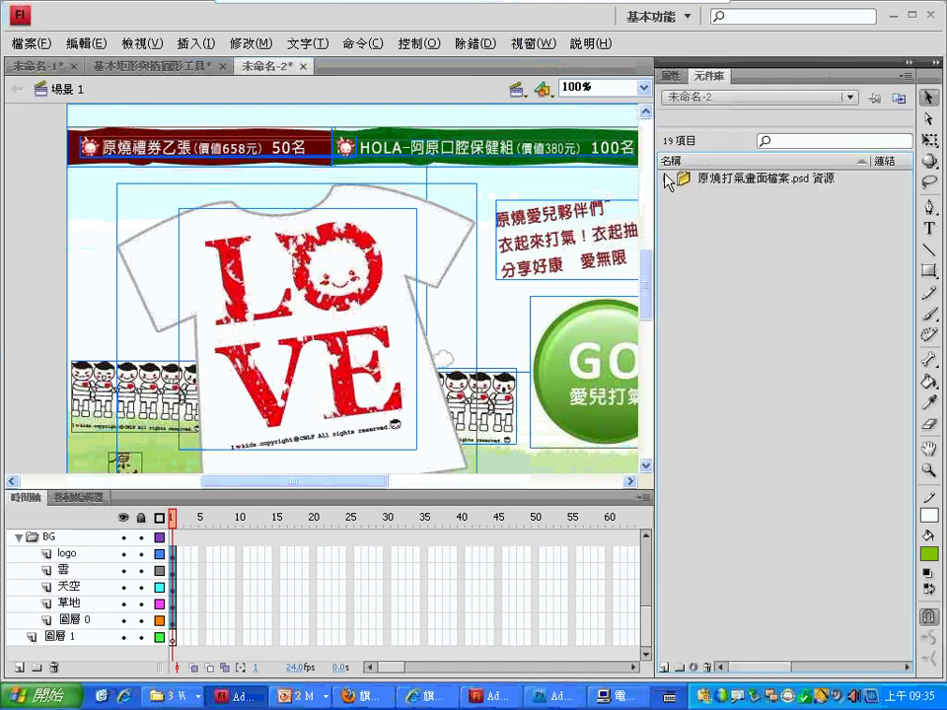
left_click(666, 180)
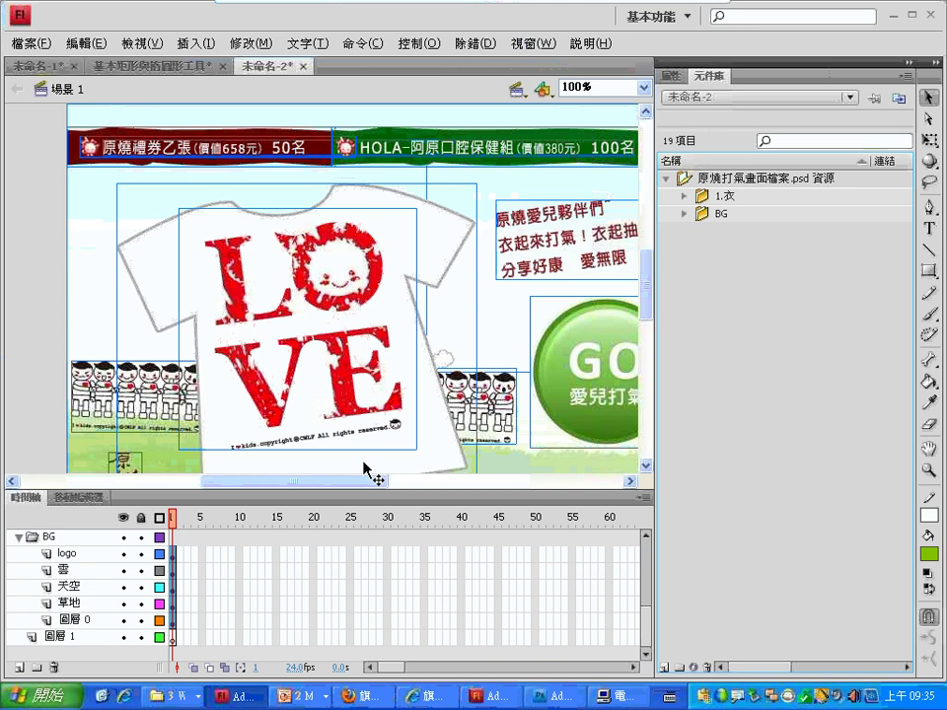
Step: Enlarge the timeline and widen its layer name column to review all the imported layers
left_click_drag(362, 489, 362, 259)
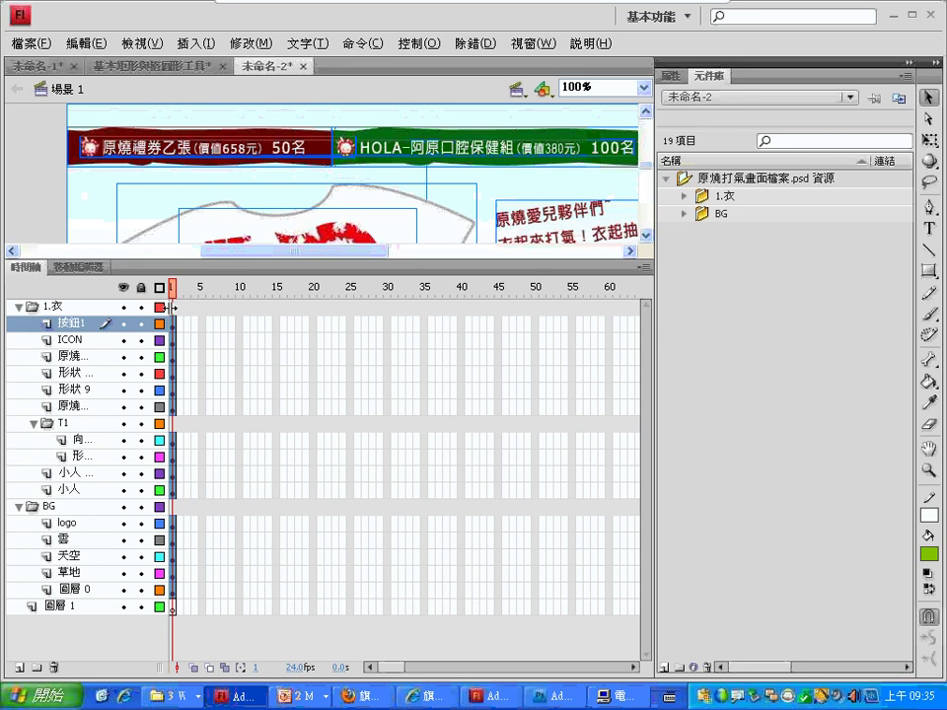
left_click_drag(173, 308, 321, 313)
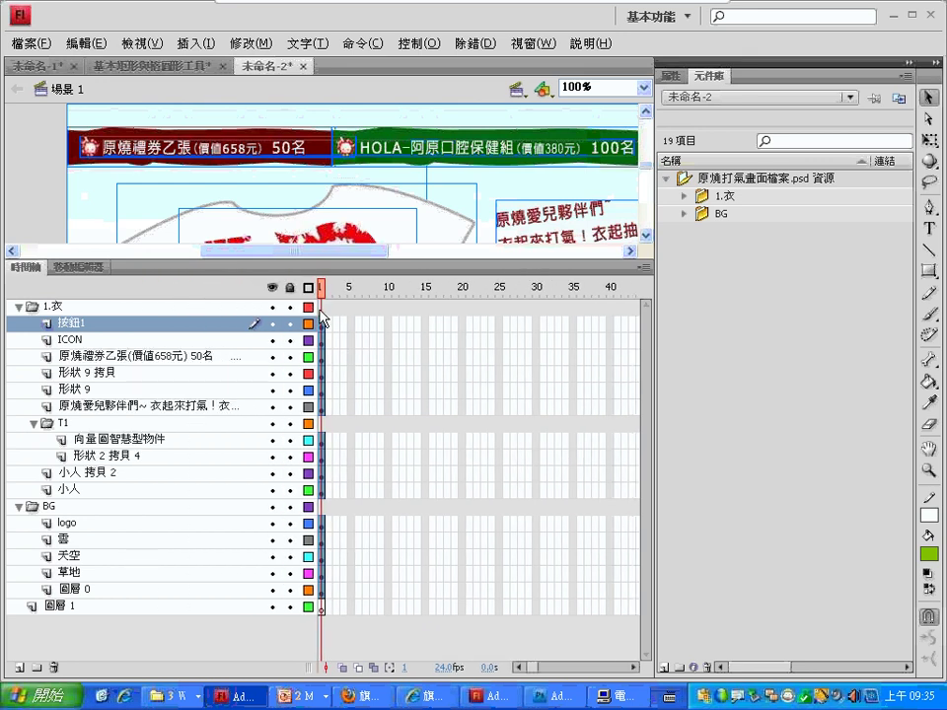
left_click_drag(15, 283, 21, 639)
Step: Switch to Photoshop to compare the PSD's layer structure with the imported timeline layers, and return to Flash
key("alt+Tab")
key("alt+Tab")
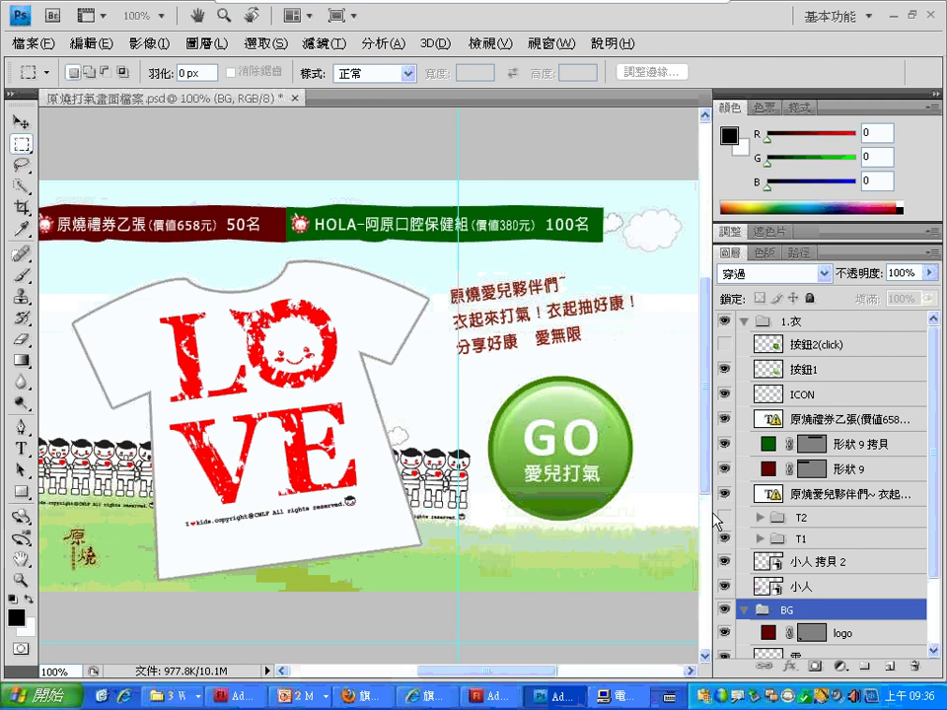
left_click(237, 695)
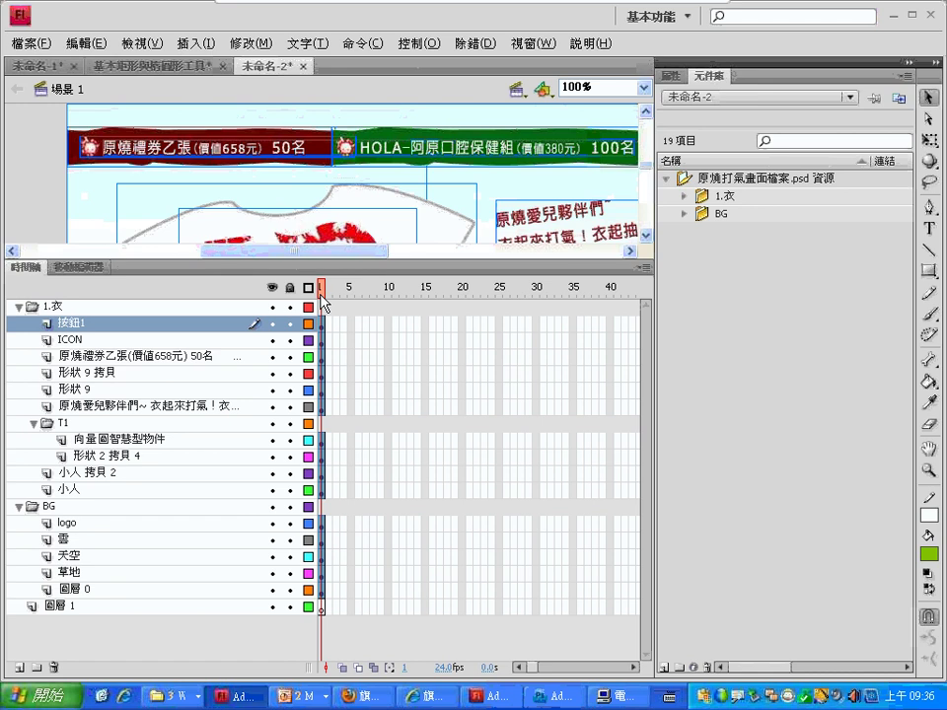
Step: Narrow the timeline's layer name column and reduce the timeline's height to reveal more of the stage
left_click_drag(318, 325, 213, 326)
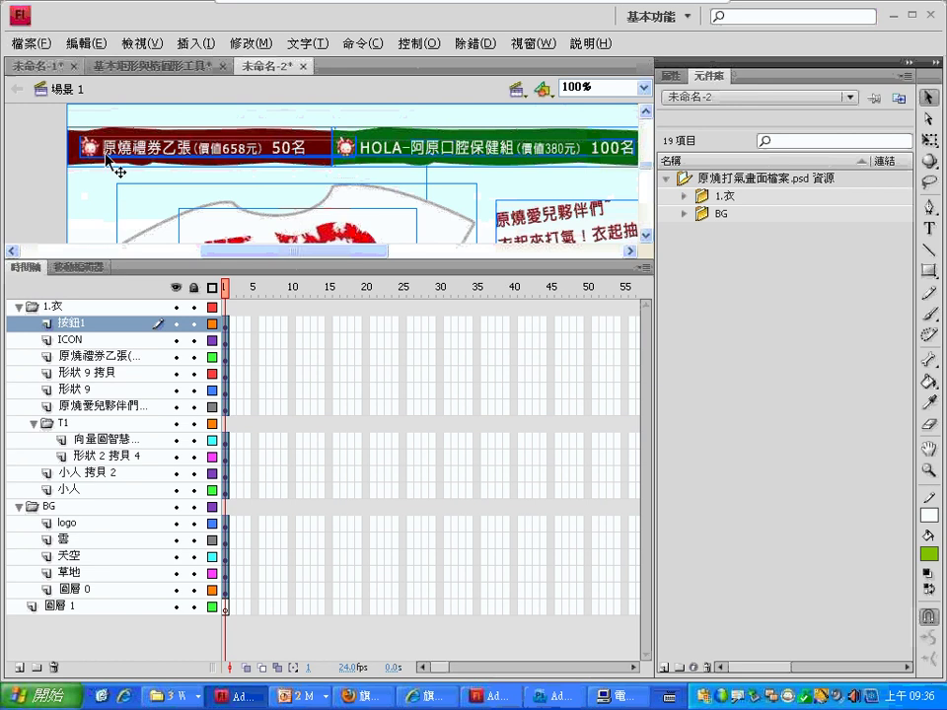
left_click_drag(136, 262, 197, 457)
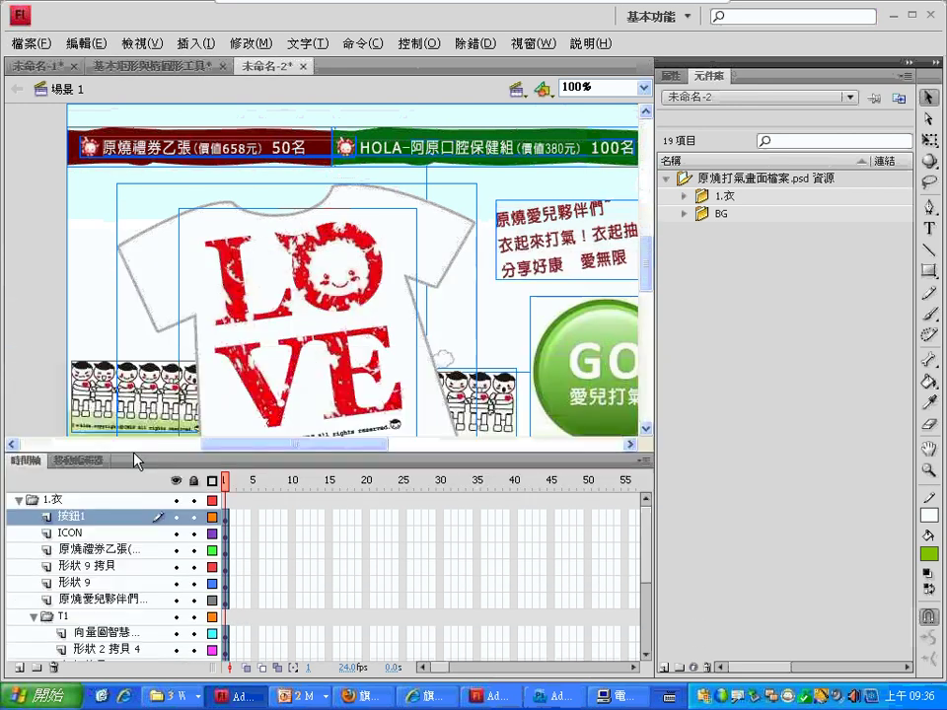
Step: Create a new Flash ActionScript 3.0 document
left_click(30, 43)
left_click(40, 65)
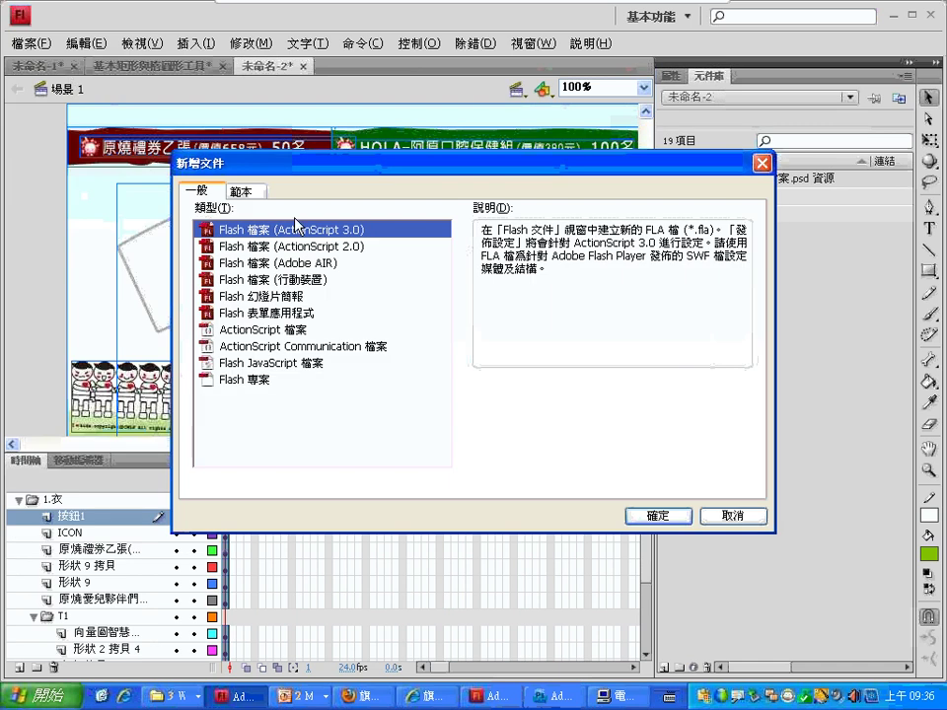
left_click(646, 516)
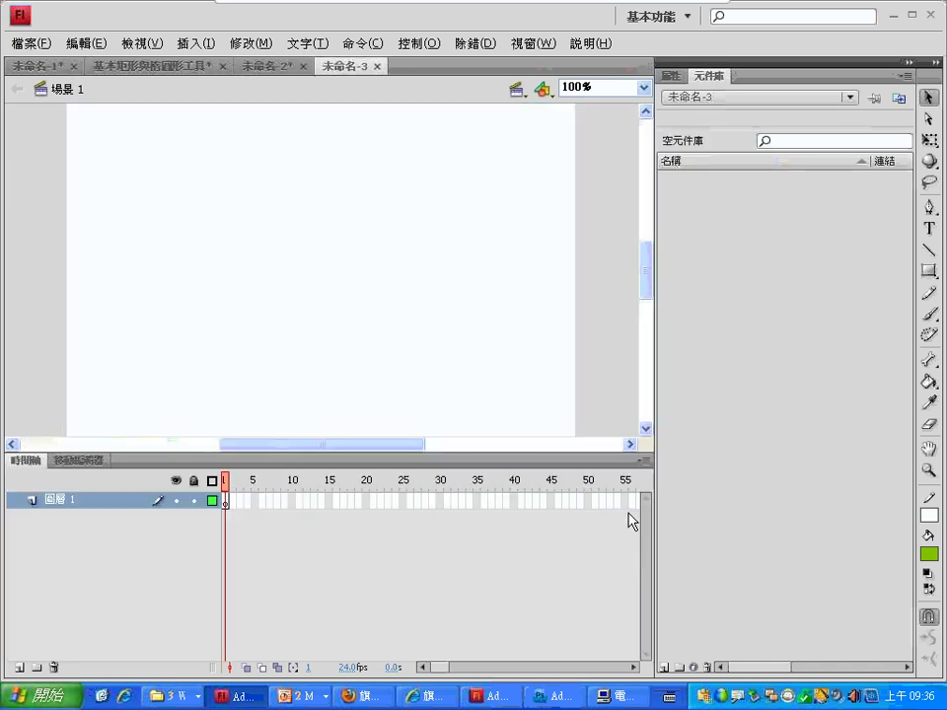
Step: Preview summer_background.jpg from the Flash CS3新功能相關檔案 folder in the image viewer, locate the matching Illustrator file, and return to Flash
left_click(176, 697)
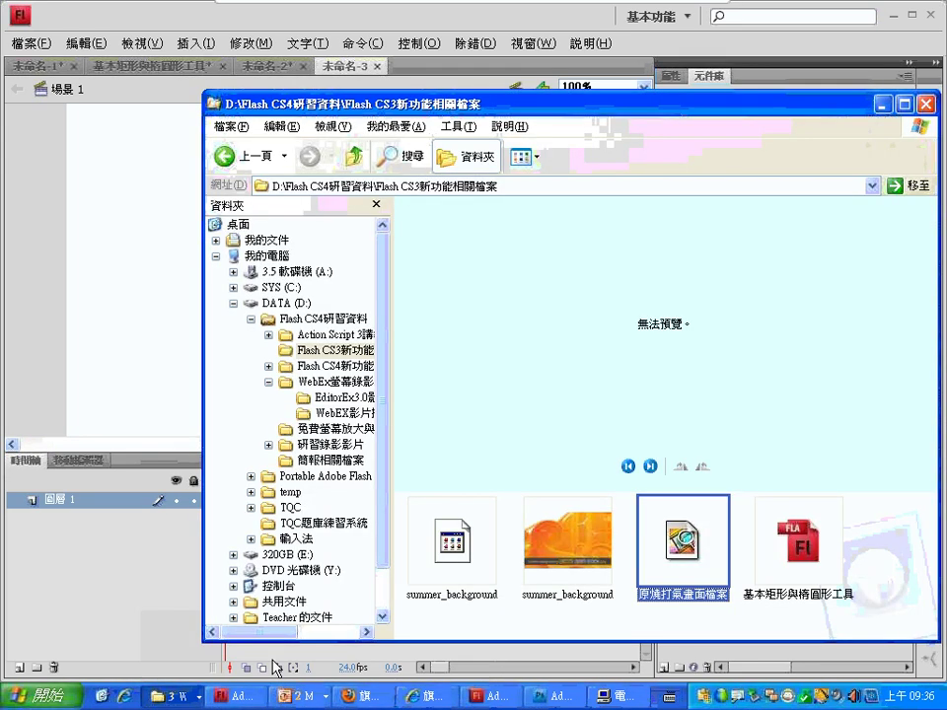
left_click(595, 557)
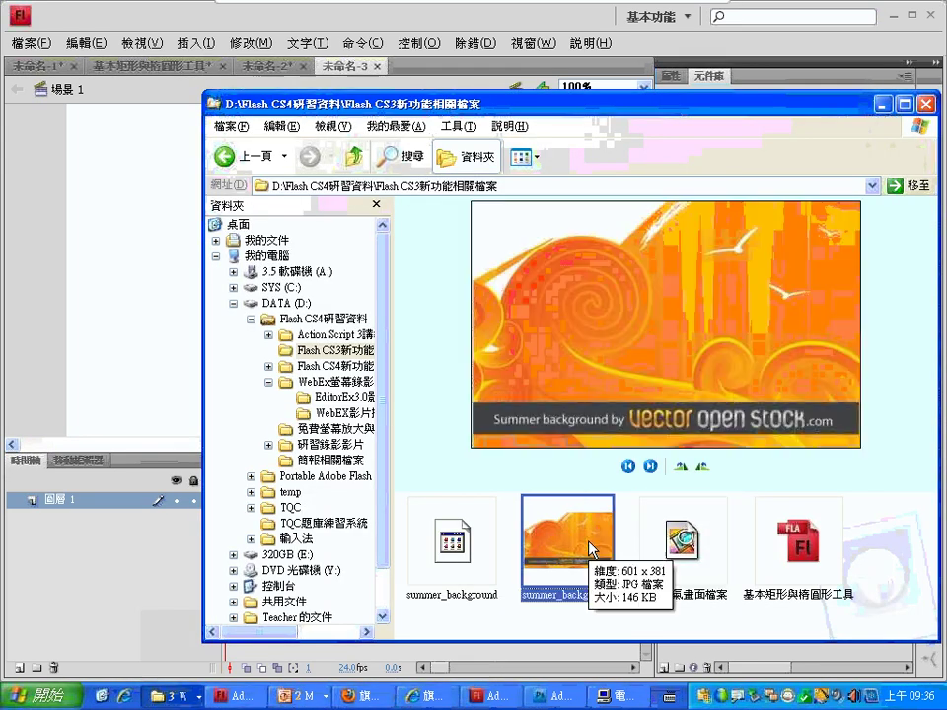
double_click(590, 543)
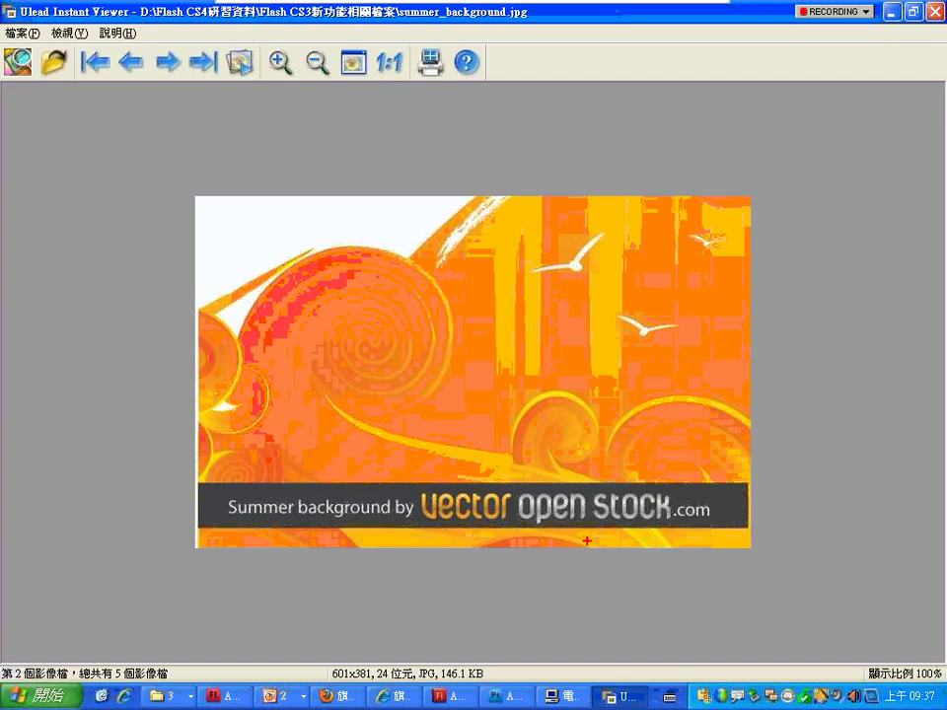
left_click_drag(148, 481, 225, 407)
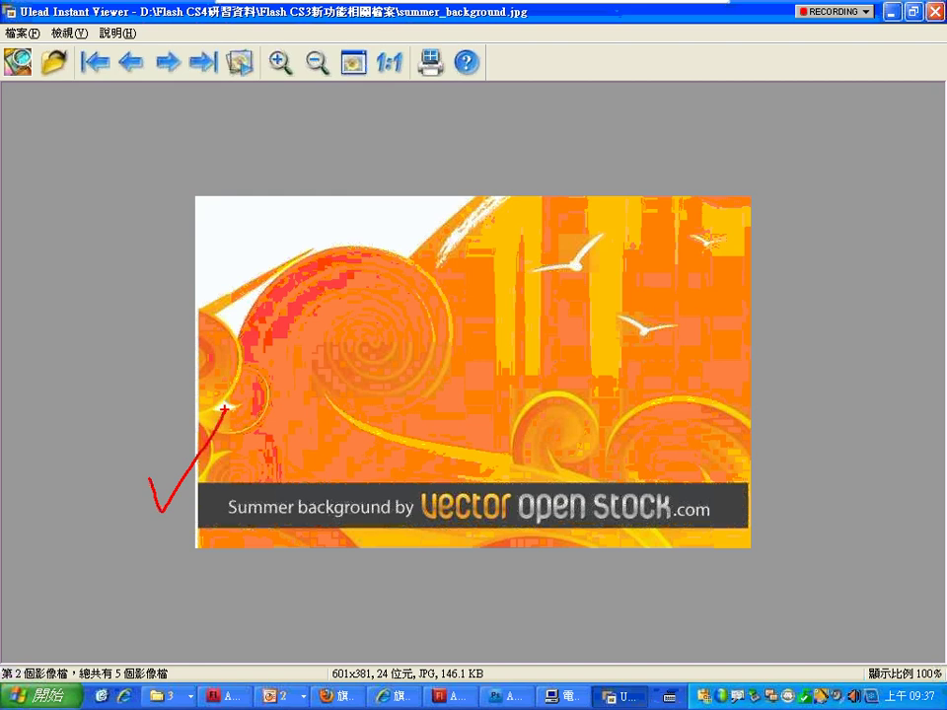
key("Escape")
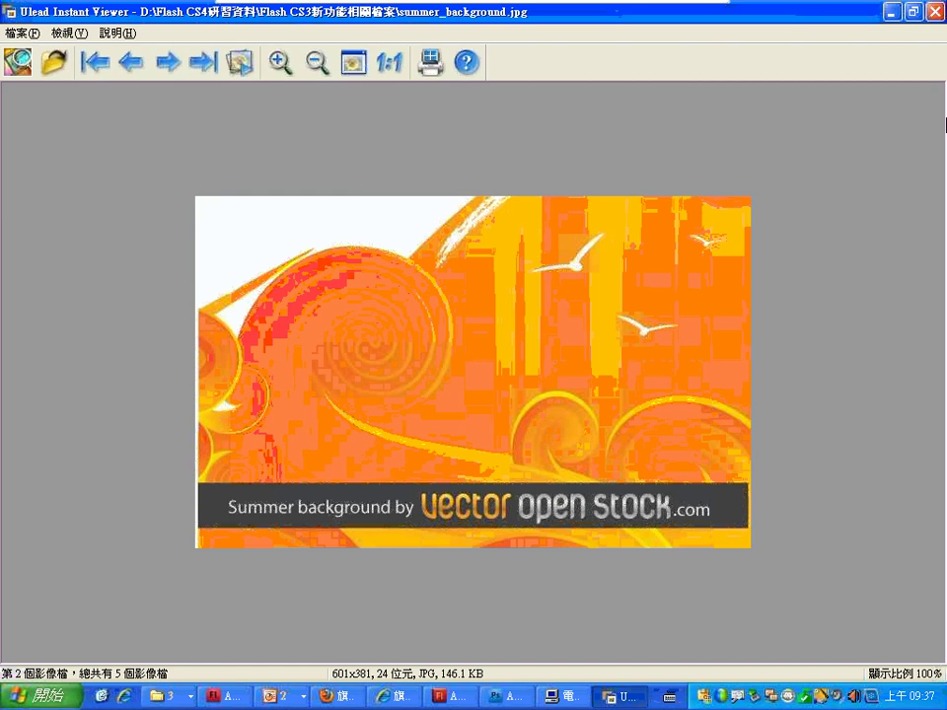
left_click(933, 12)
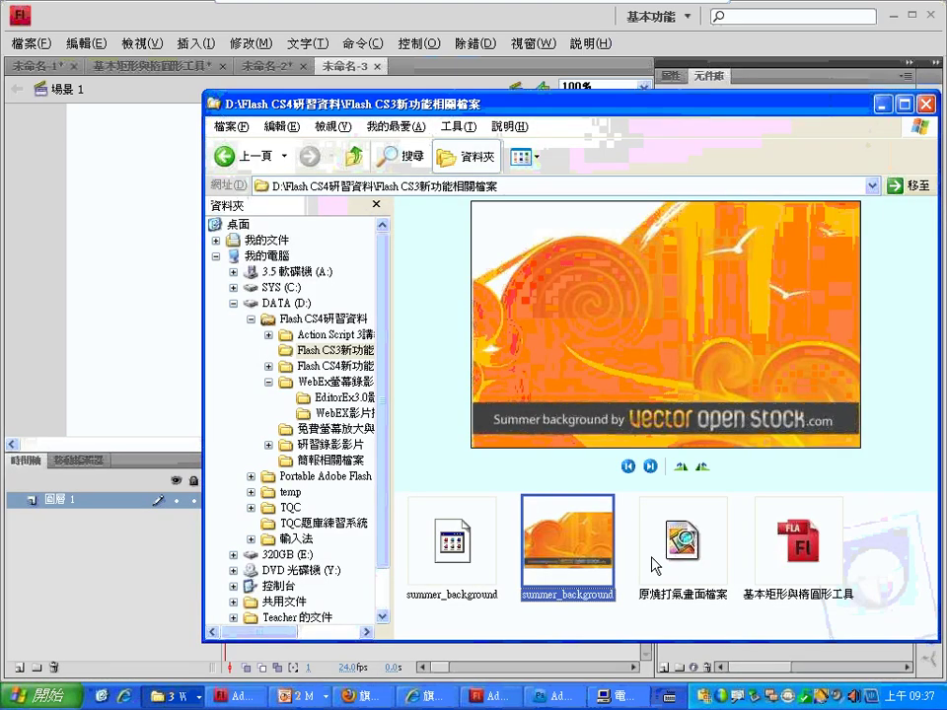
left_click(446, 553)
left_click(168, 90)
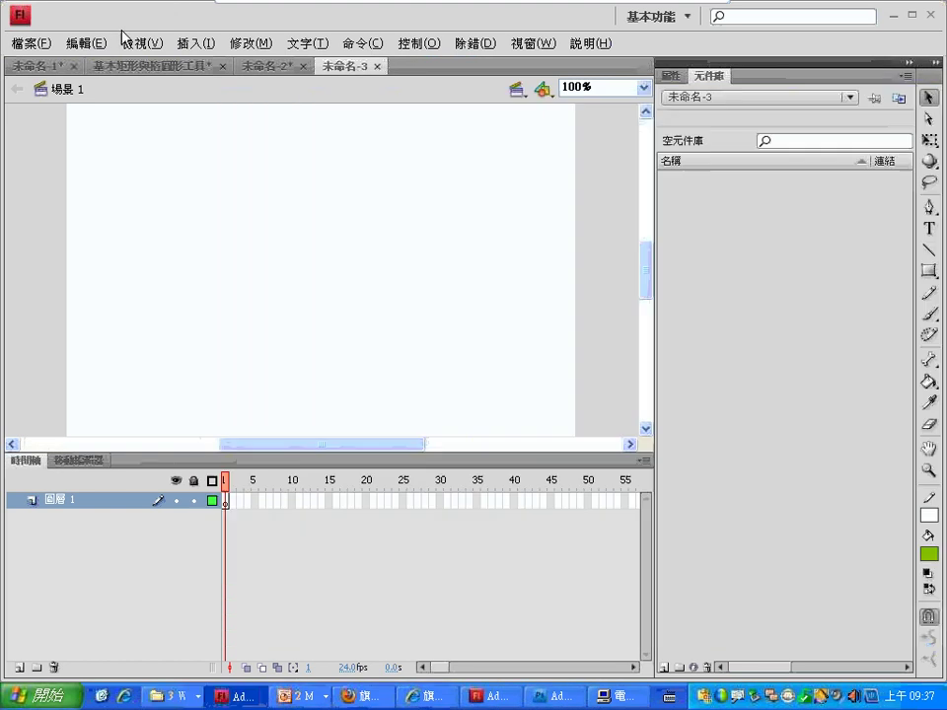
Step: Start importing the Illustrator file summer_background.ai to the stage
left_click(28, 43)
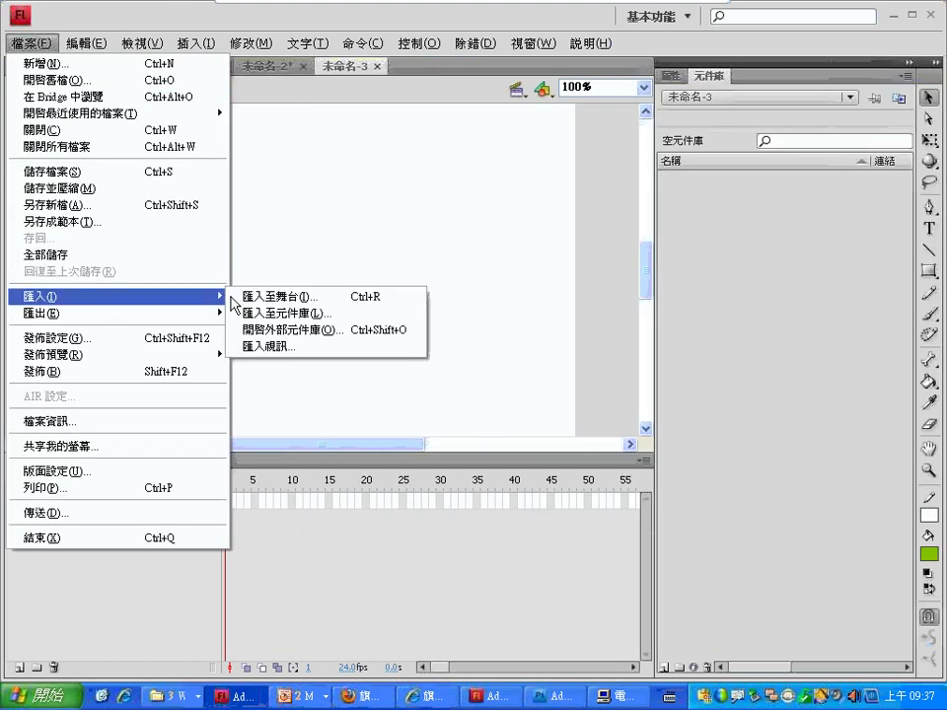
left_click(248, 298)
left_click(384, 246)
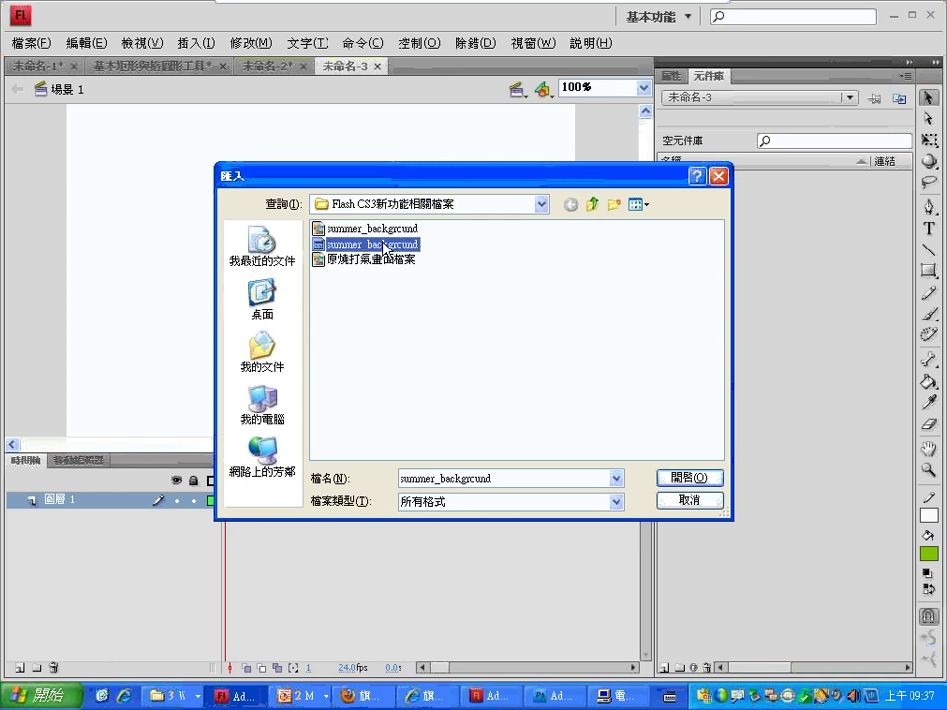
left_click(663, 479)
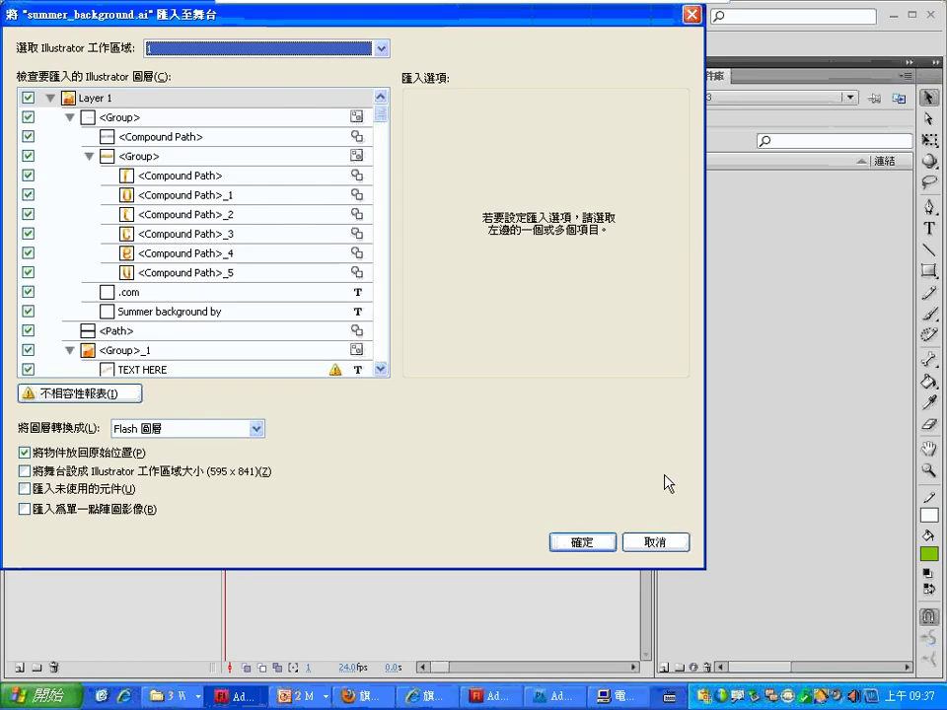
Step: Collapse both groups in the Illustrator layer list and select Layer 1 to show its import options
left_click(68, 118)
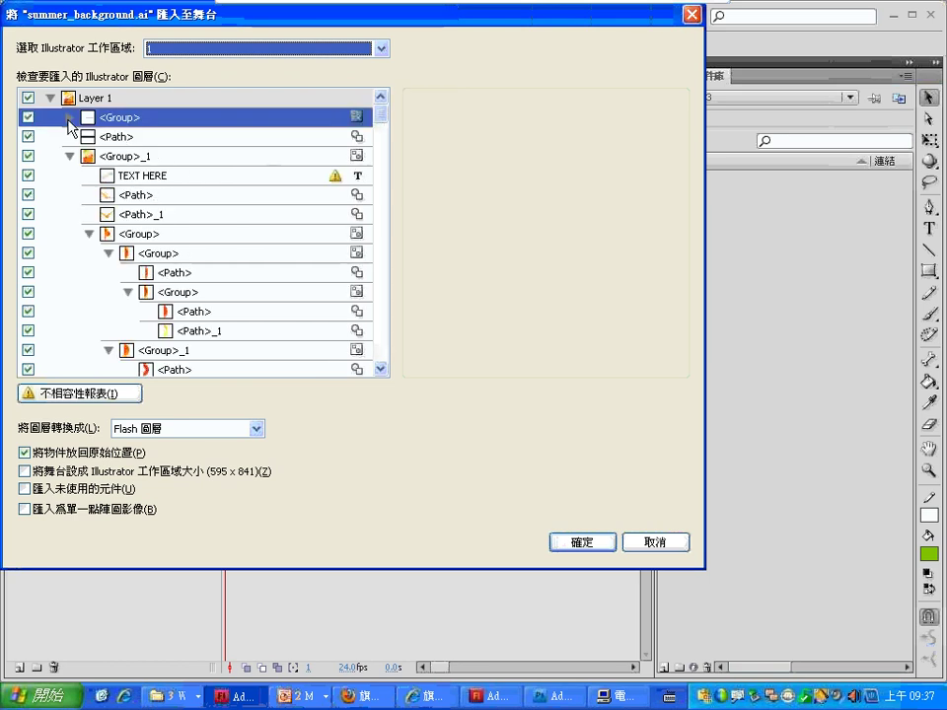
left_click(68, 155)
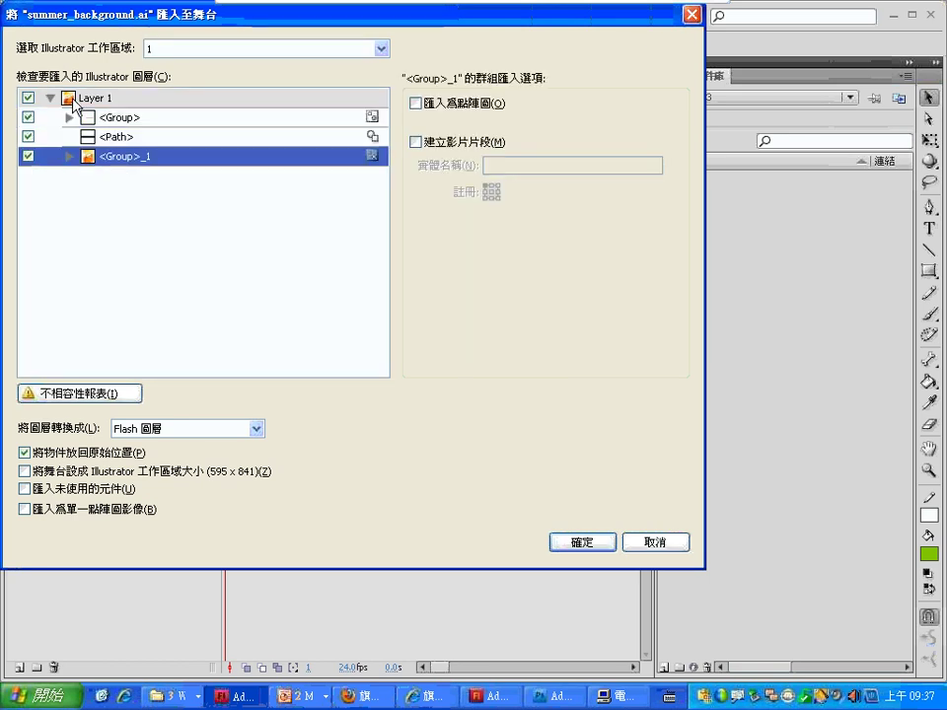
left_click(73, 98)
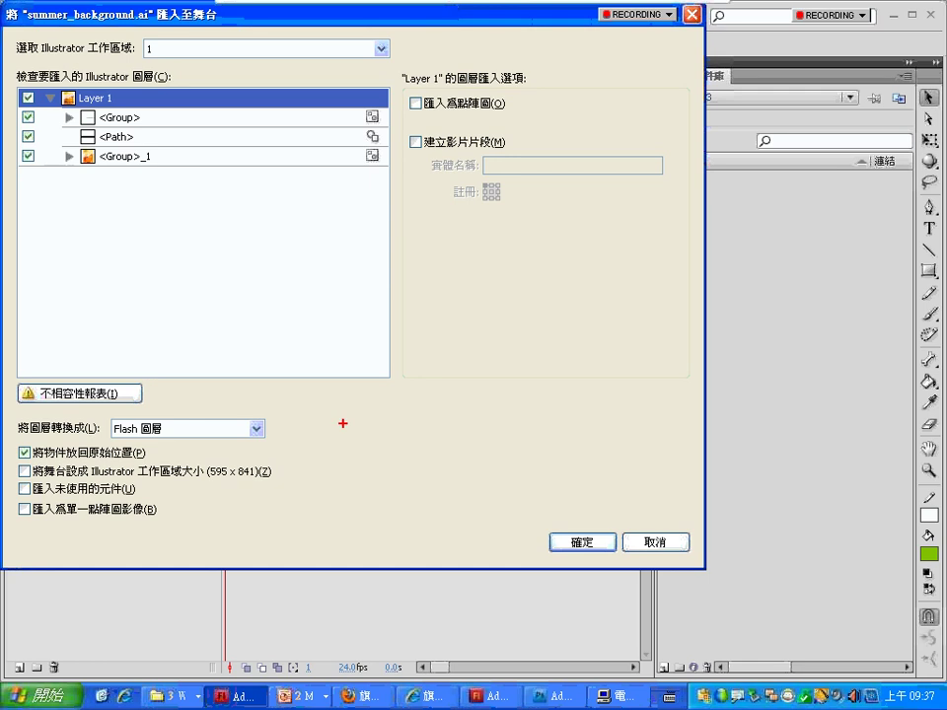
mouse_move(322, 395)
left_mouse_down()
mouse_move(339, 414)
mouse_move(341, 404)
mouse_move(309, 447)
mouse_move(353, 453)
left_mouse_up()
mouse_move(367, 392)
left_mouse_down()
mouse_move(365, 406)
mouse_move(388, 404)
mouse_move(372, 425)
mouse_move(361, 493)
left_mouse_up()
mouse_move(414, 412)
left_mouse_down()
mouse_move(409, 435)
mouse_move(426, 449)
mouse_move(464, 419)
mouse_move(426, 464)
left_mouse_up()
mouse_move(430, 420)
left_mouse_down()
mouse_move(469, 462)
mouse_move(463, 436)
left_mouse_up()
left_click_drag(434, 449, 464, 449)
left_click_drag(410, 468, 481, 463)
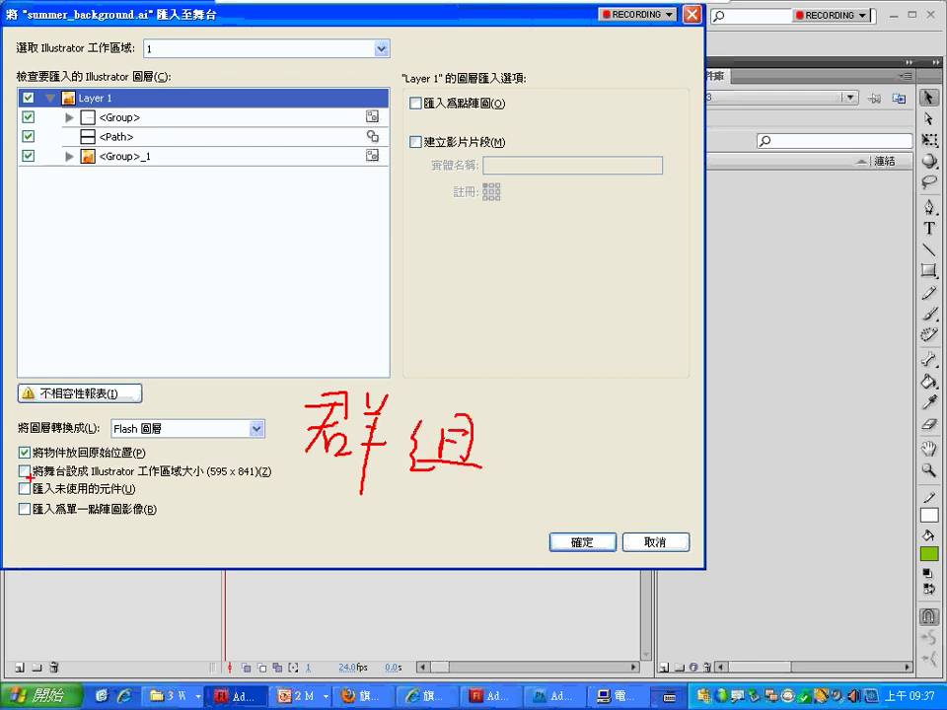
key("Escape")
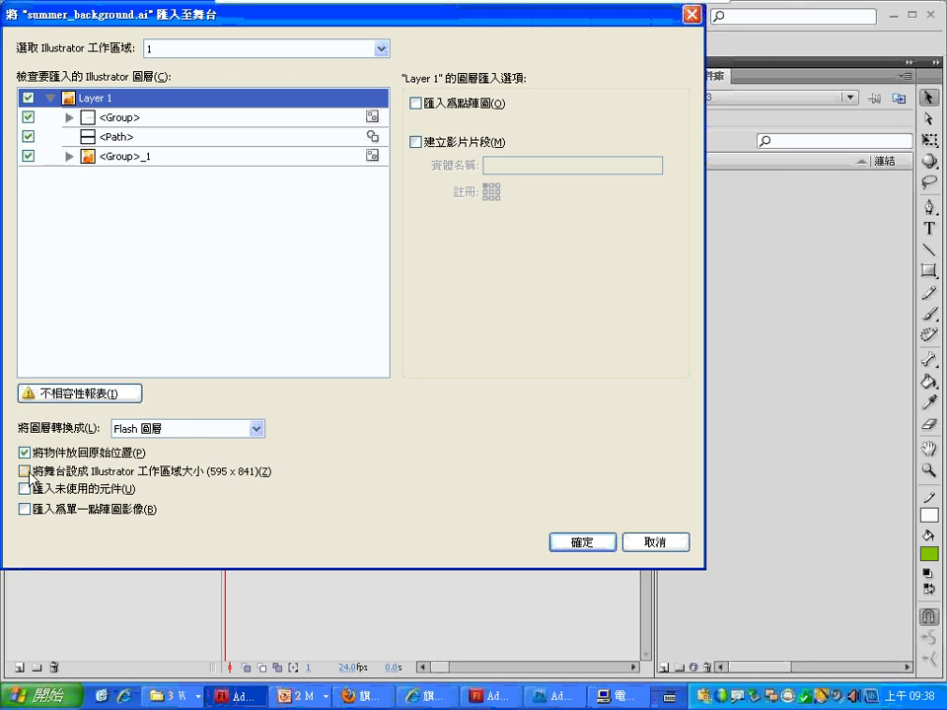
Step: Import the Illustrator artwork as Flash layers with objects placed at their original positions
left_click(585, 542)
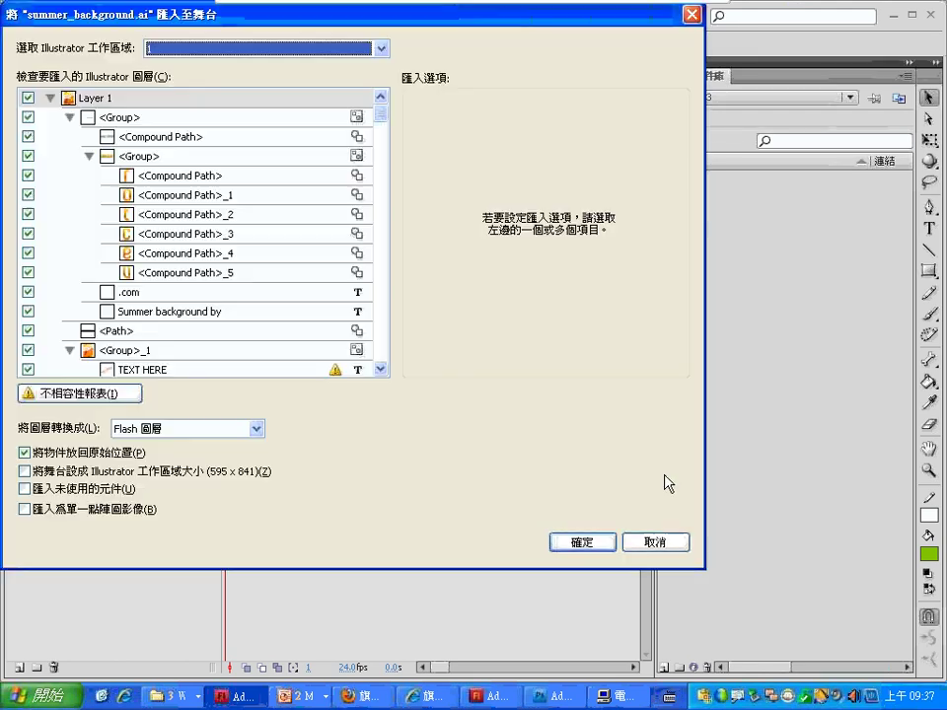
key("Return")
left_click(615, 503)
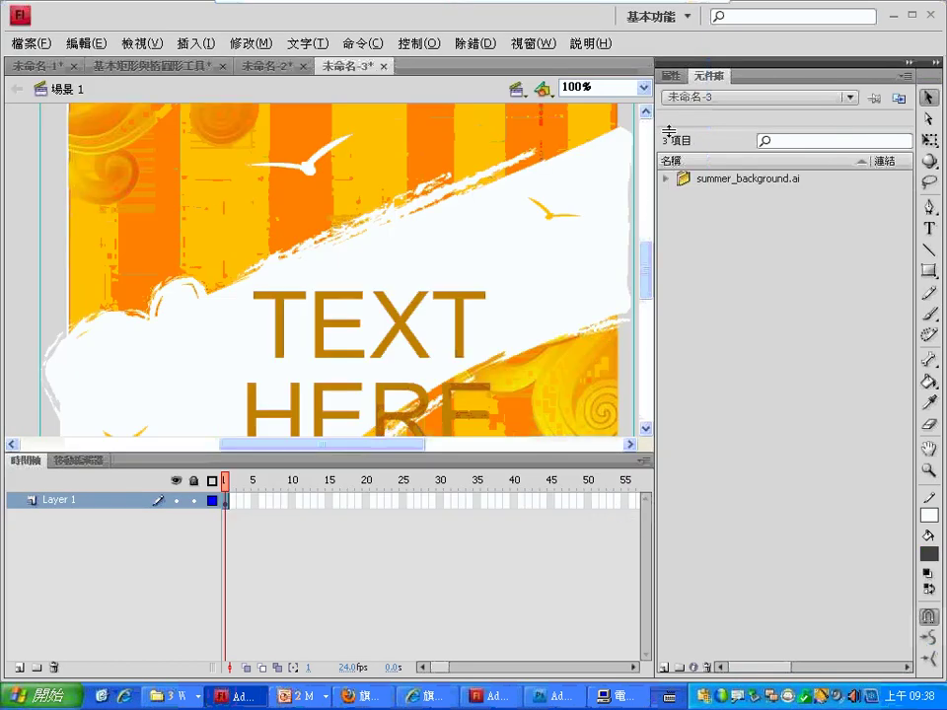
Step: Expand the summer_background.ai folder and its Layer 1 subfolder in the library
left_click(665, 180)
left_click(682, 197)
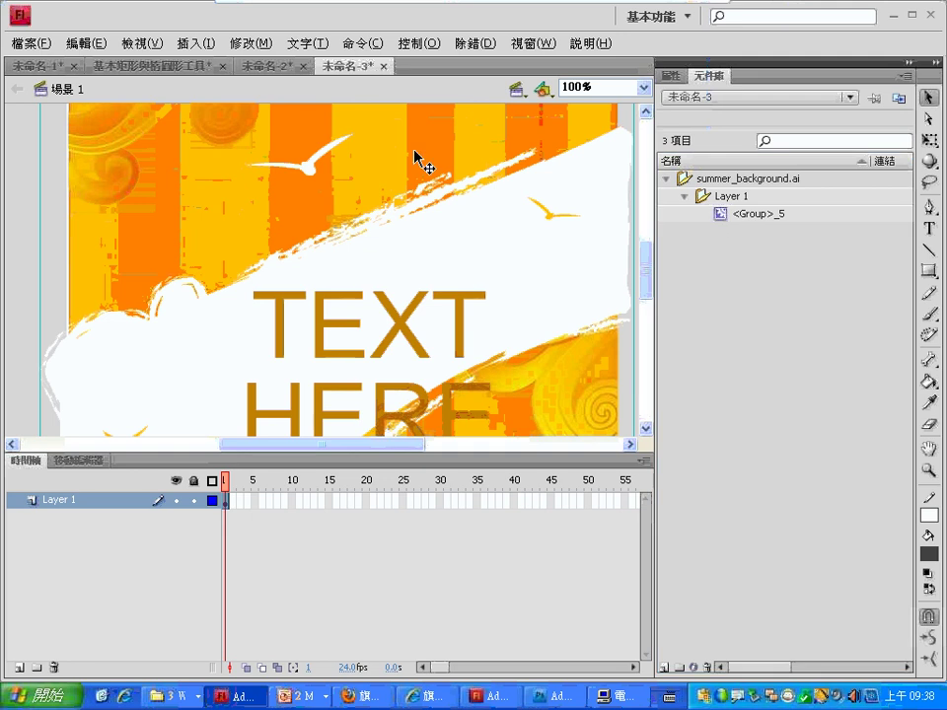
Step: Move the imported artwork group to about X 17.6, Y 73.5 and show its properties
left_click_drag(328, 186, 372, 246)
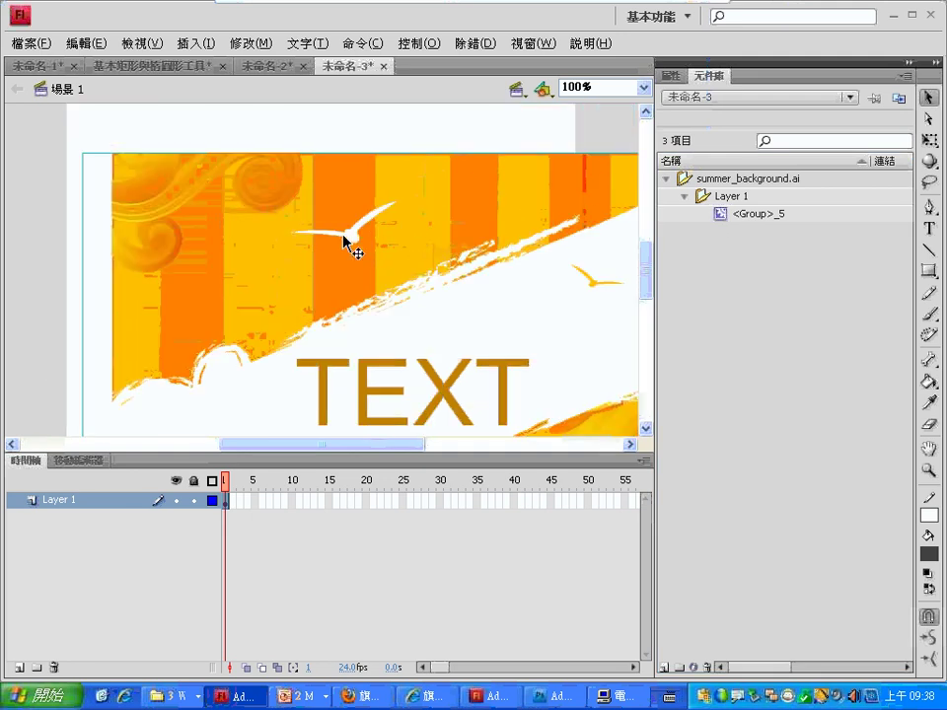
left_click(672, 78)
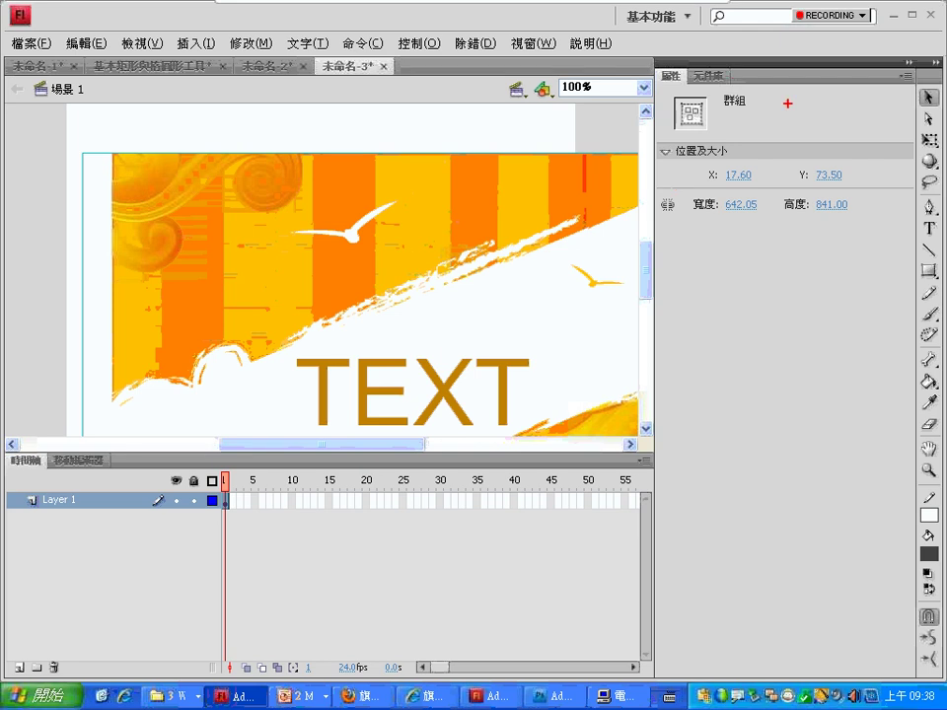
left_click_drag(786, 102, 858, 72)
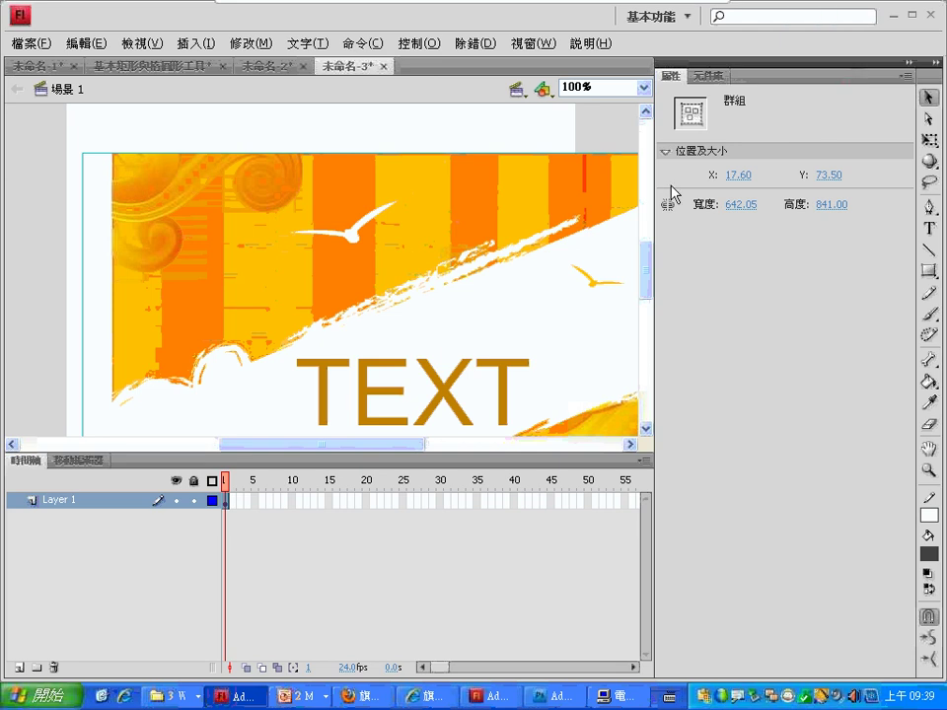
Step: Reduce the timeline's height and break the artwork group apart into its separate objects
left_click_drag(402, 451, 402, 535)
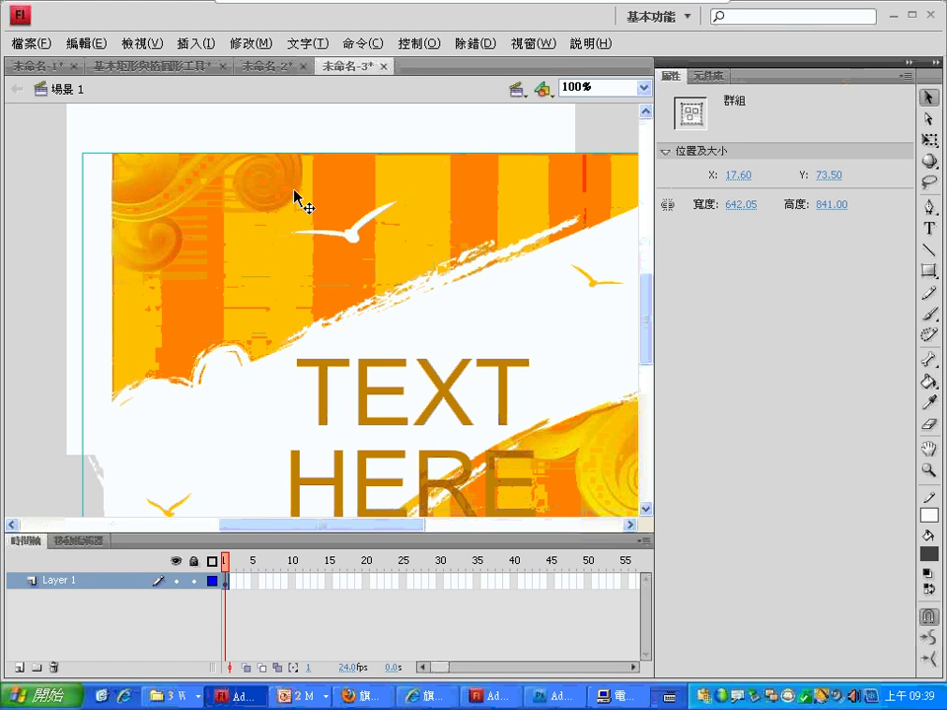
left_click(250, 43)
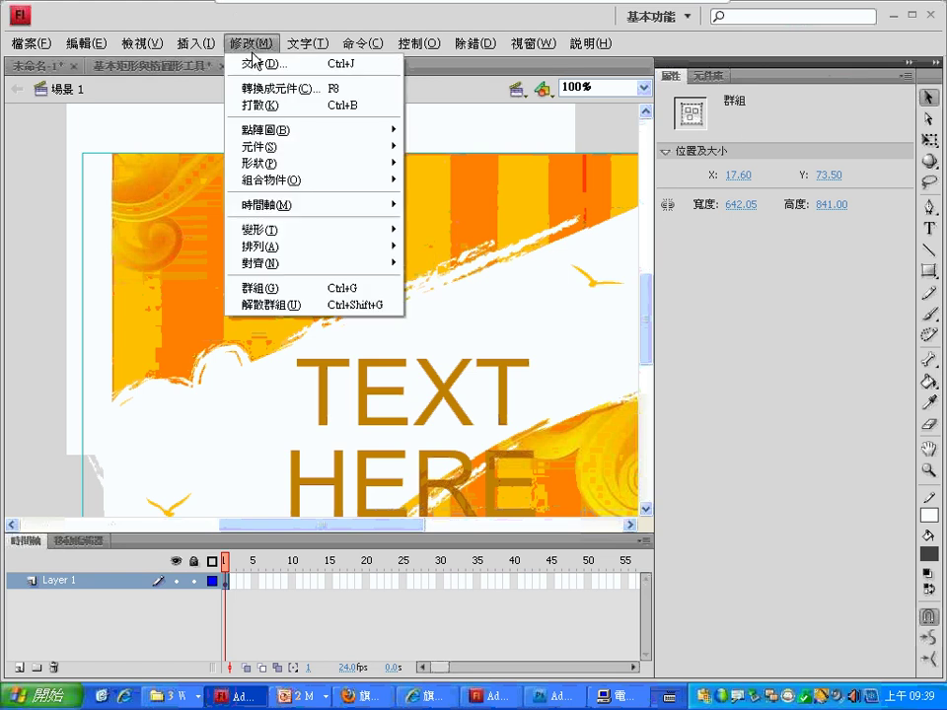
left_click(254, 105)
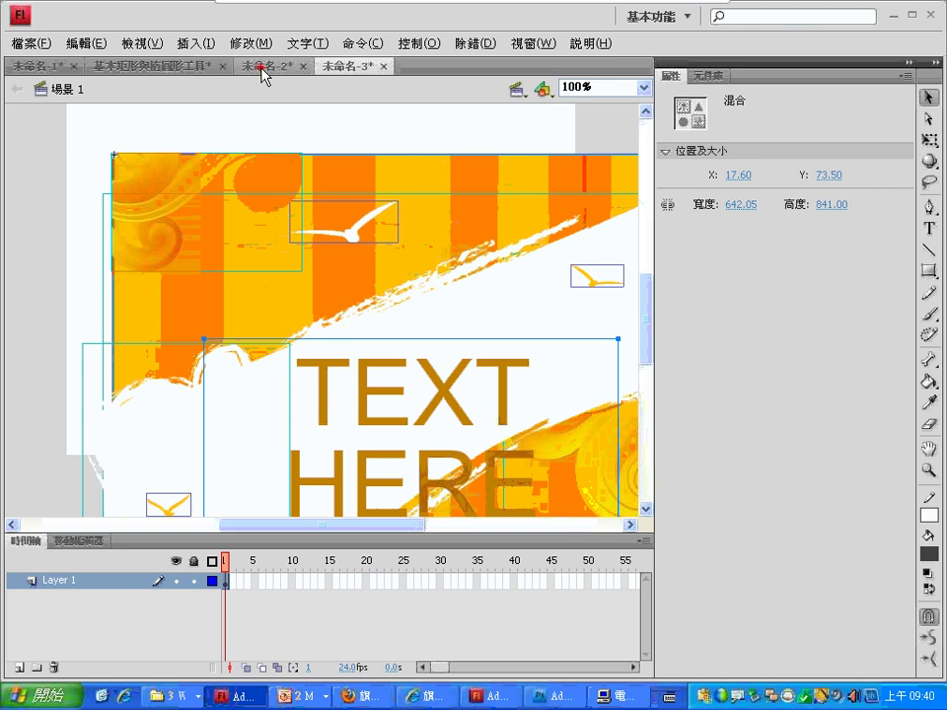
mouse_move(153, 211)
left_mouse_down()
mouse_move(119, 238)
mouse_move(148, 279)
mouse_move(197, 247)
mouse_move(183, 210)
mouse_move(170, 229)
mouse_move(199, 288)
mouse_move(169, 292)
left_mouse_up()
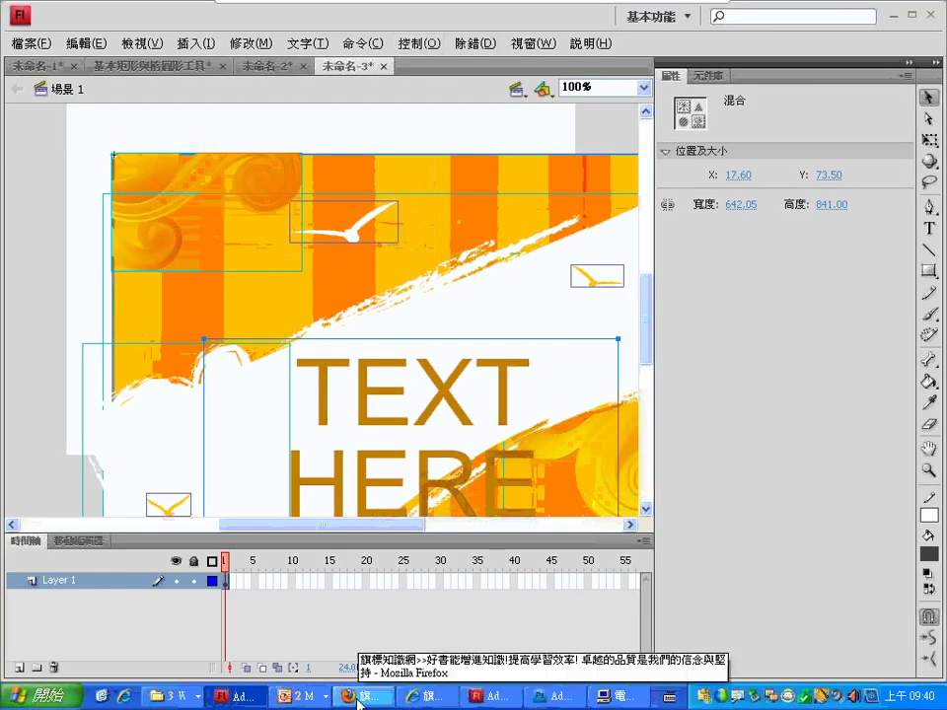
Step: Switch to the Flash CS3 新增功能 slide show and end the screen broadcast
left_click(299, 696)
left_click(334, 671)
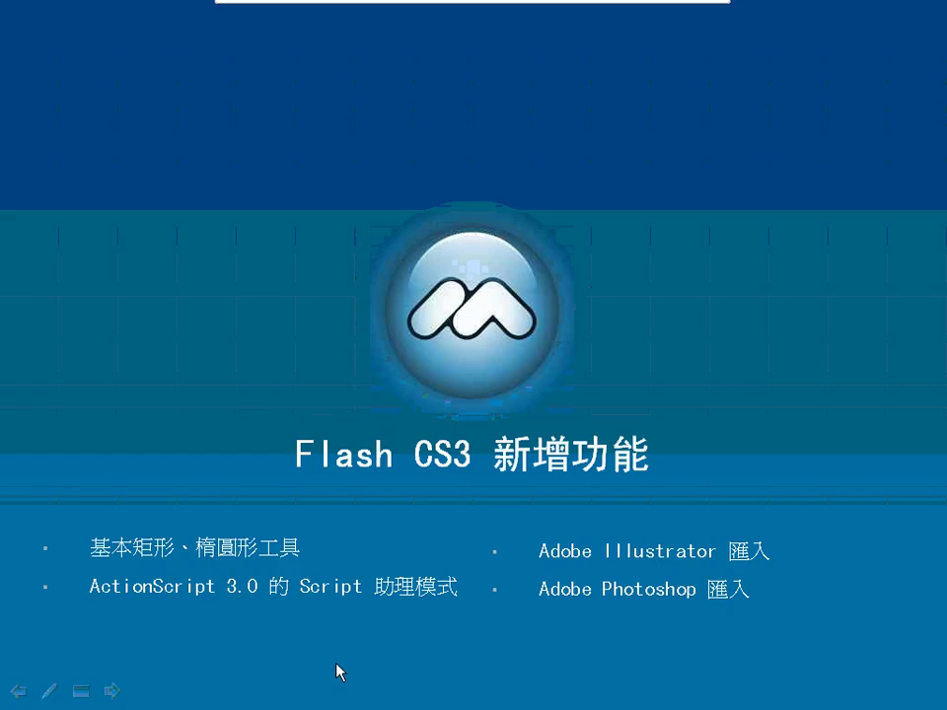
mouse_move(457, 12)
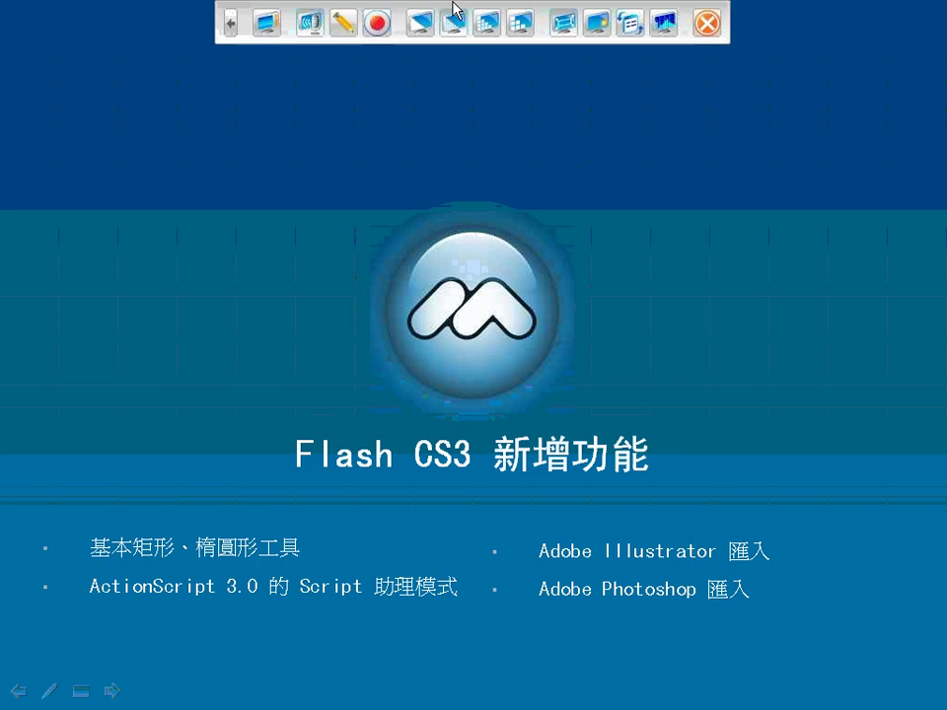
left_click(712, 24)
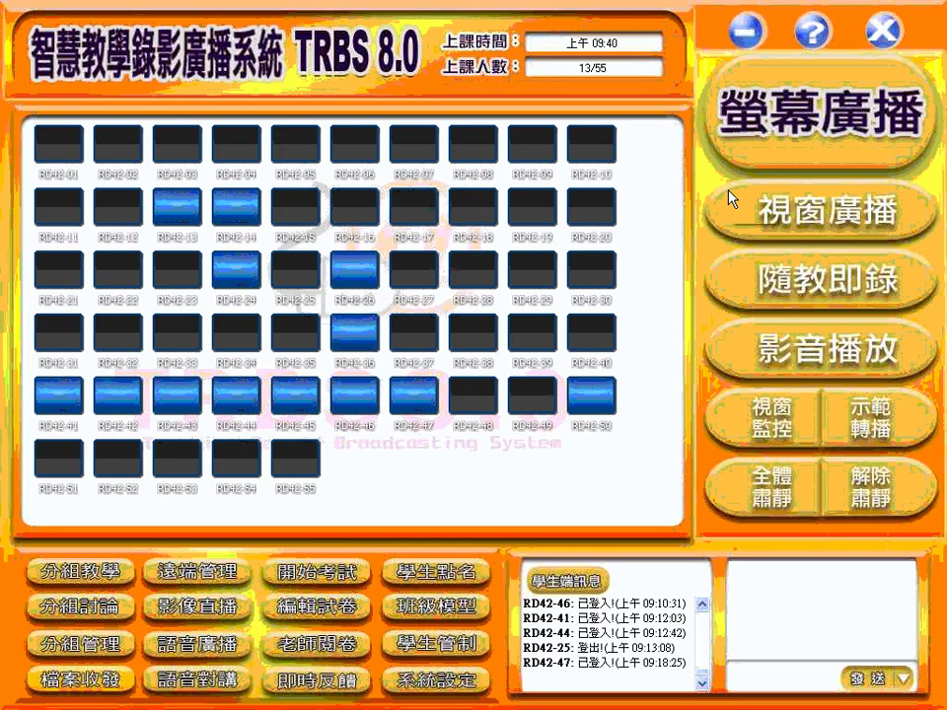